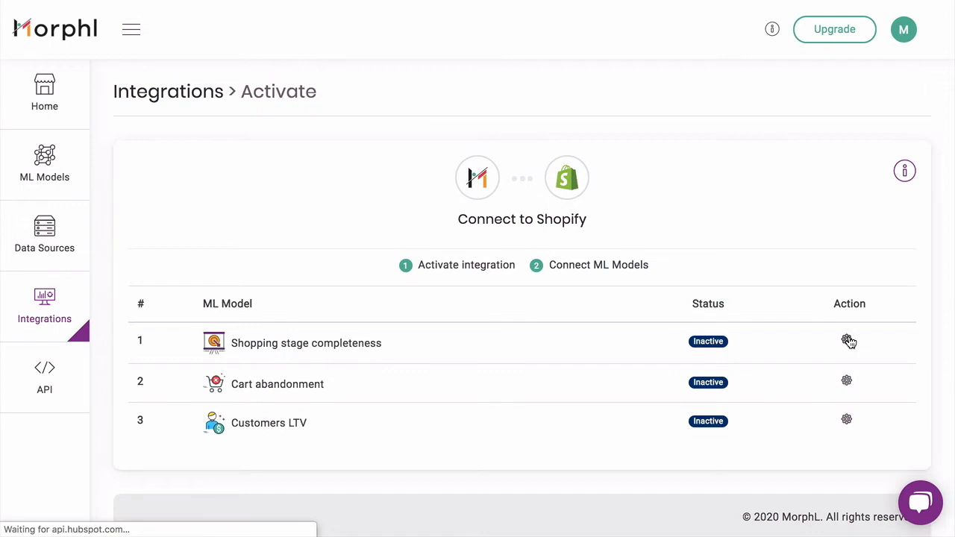
Open the Shopping stage completeness model's setup and choose Google Analytics as the data source to configure.
{"action": "left_click", "coordinate": [849, 340]}
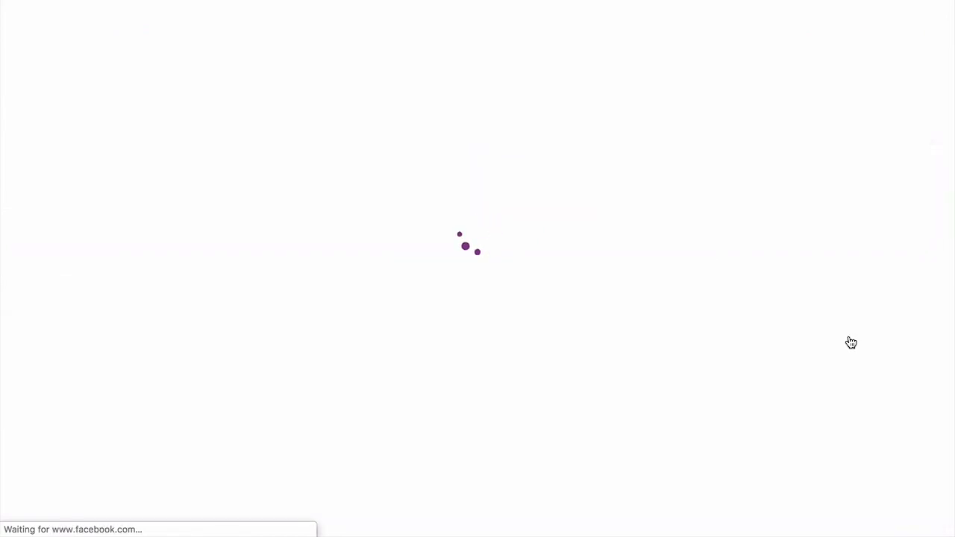
{"action": "scroll", "coordinate": [341, 282], "scroll_direction": "down", "scroll_amount": 1}
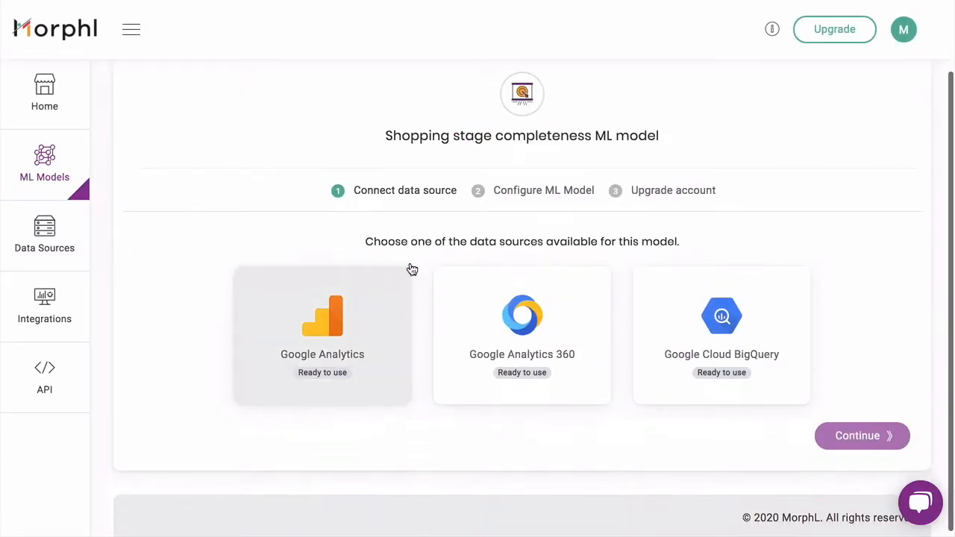
{"action": "left_click", "coordinate": [367, 297]}
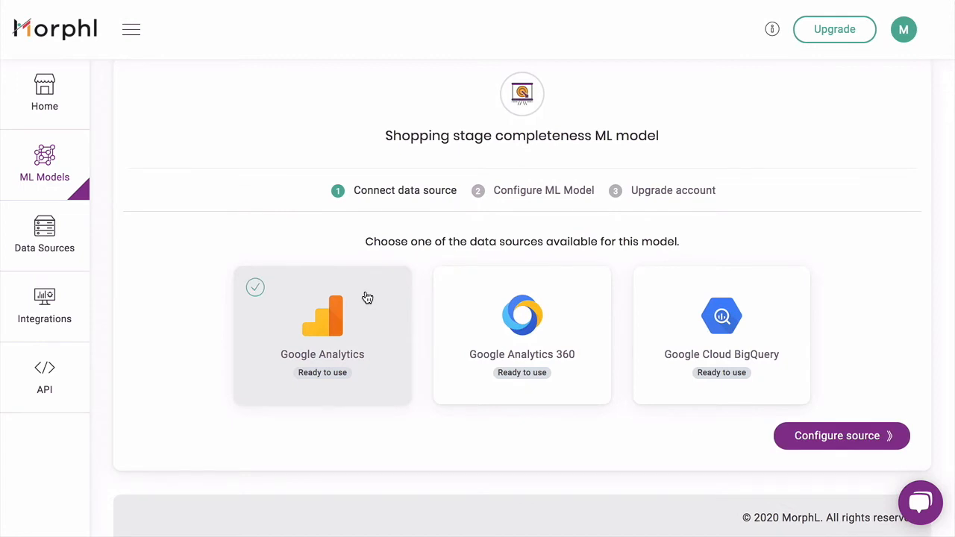
{"action": "left_click", "coordinate": [795, 438]}
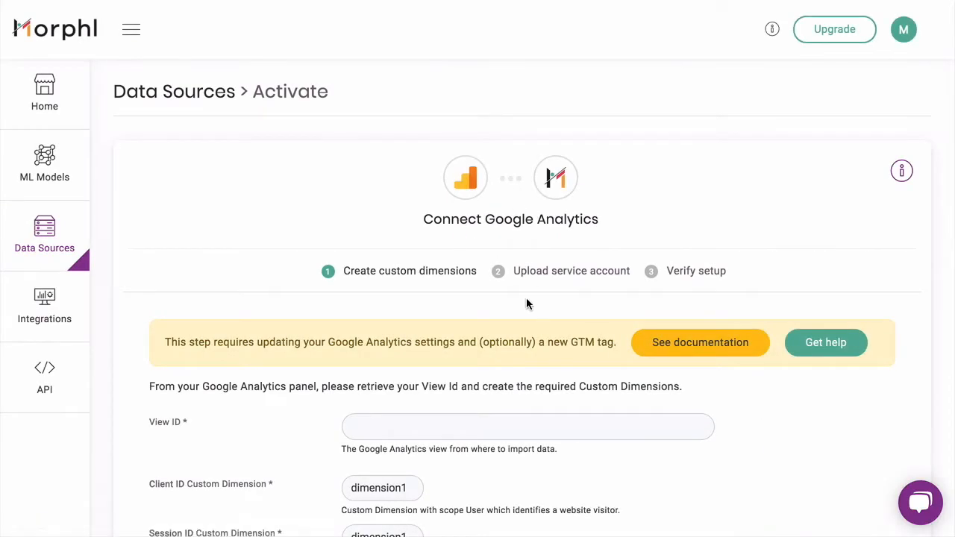
Review the custom dimensions form for the Google Analytics data source and open its setup documentation.
{"action": "scroll", "coordinate": [526, 304], "scroll_direction": "down", "scroll_amount": 1}
{"action": "scroll", "coordinate": [526, 304], "scroll_direction": "down", "scroll_amount": 3}
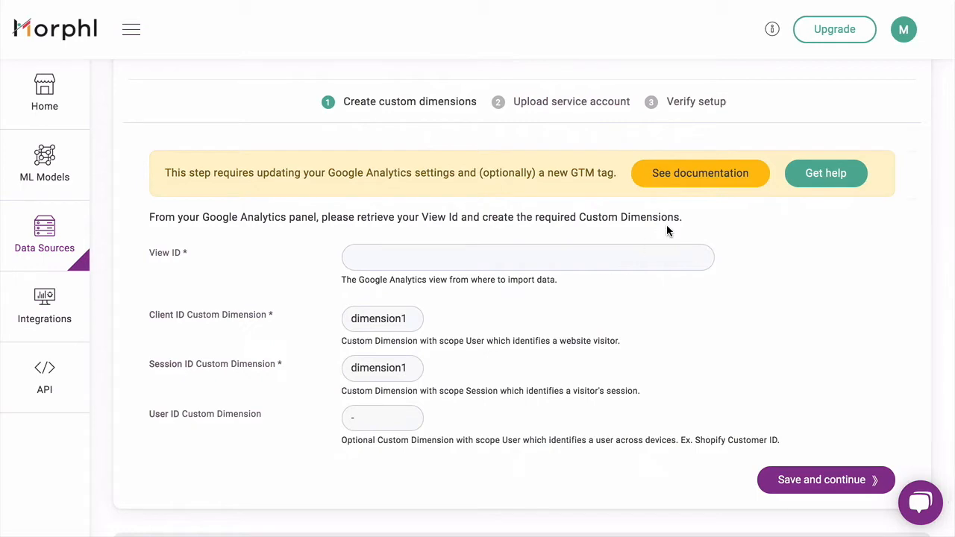
{"action": "left_click", "coordinate": [670, 183]}
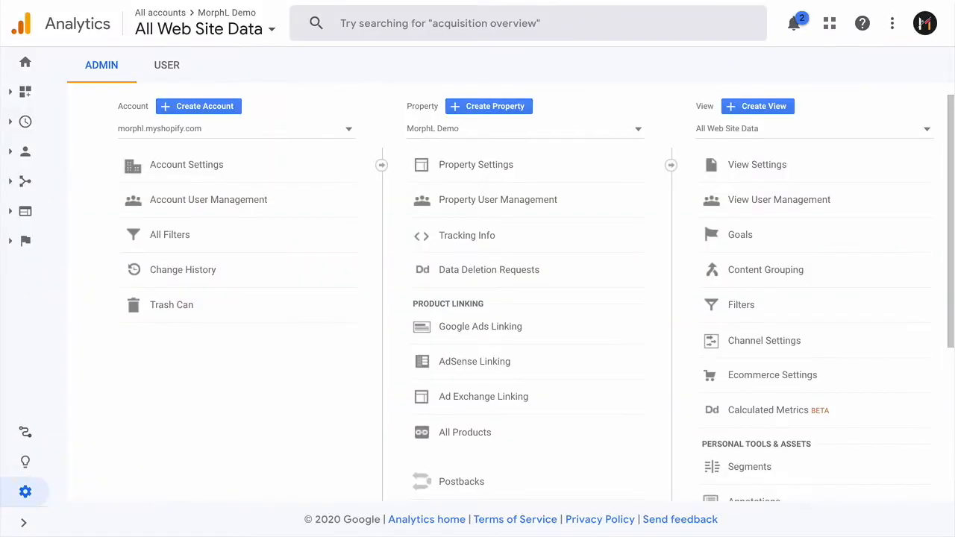
Copy the View ID from the All Web Site Data view's settings in Google Analytics.
{"action": "scroll", "coordinate": [497, 252], "scroll_direction": "down", "scroll_amount": 1}
{"action": "scroll", "coordinate": [499, 254], "scroll_direction": "up", "scroll_amount": 1}
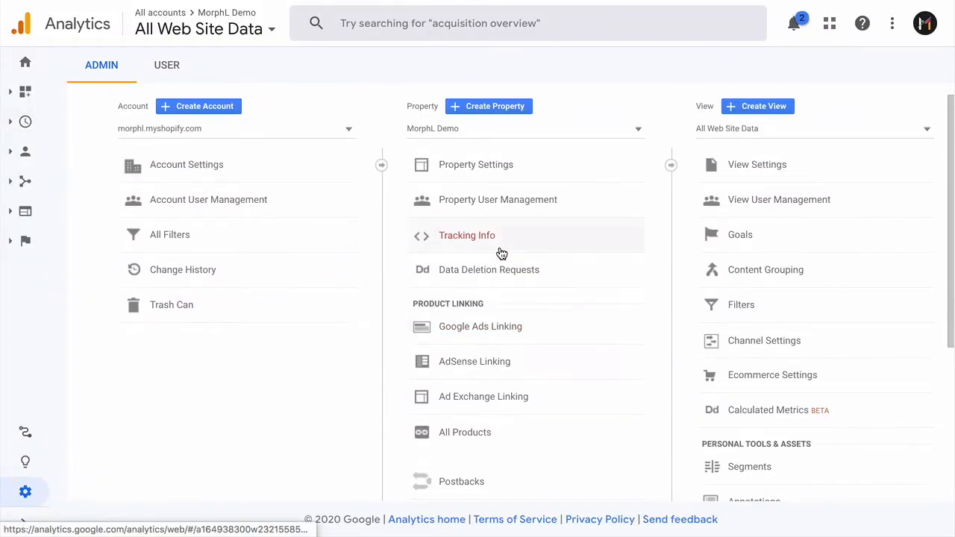
{"action": "left_click", "coordinate": [747, 171]}
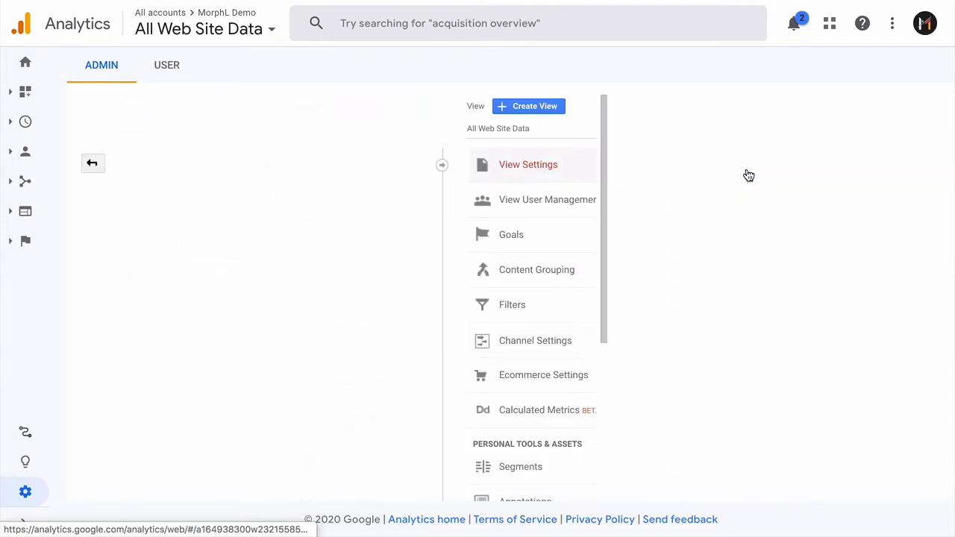
{"action": "double_click", "coordinate": [340, 196]}
{"action": "key", "text": "ctrl+c"}
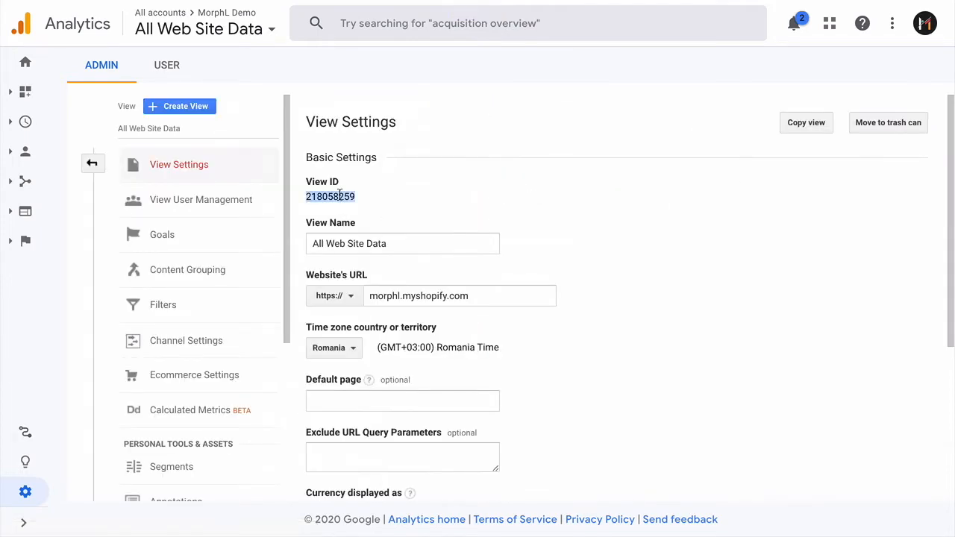
Switch back to MorphL and paste the copied ID into the data source's View ID field.
{"action": "left_click", "coordinate": [134, 0]}
{"action": "left_click", "coordinate": [420, 265]}
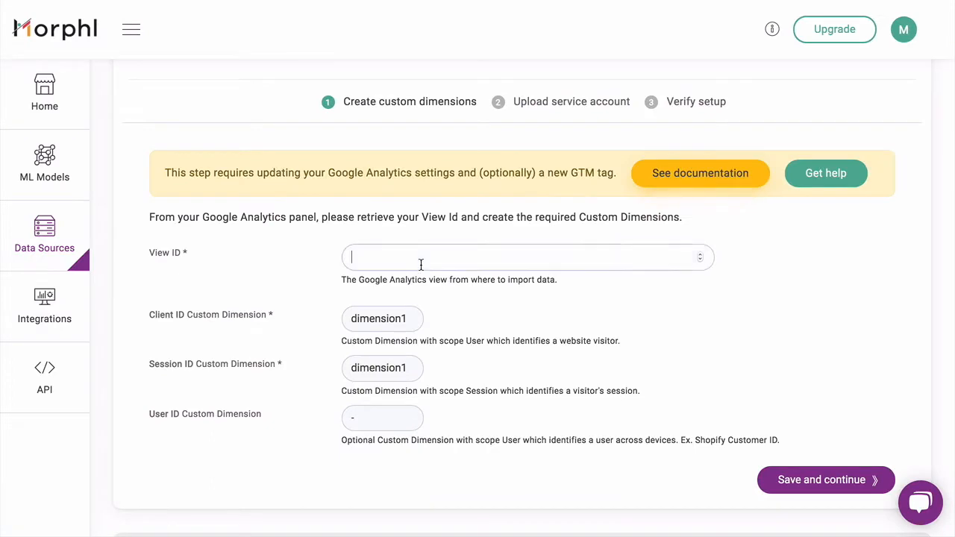
{"action": "key", "text": "ctrl+v"}
{"action": "left_click", "coordinate": [576, 312]}
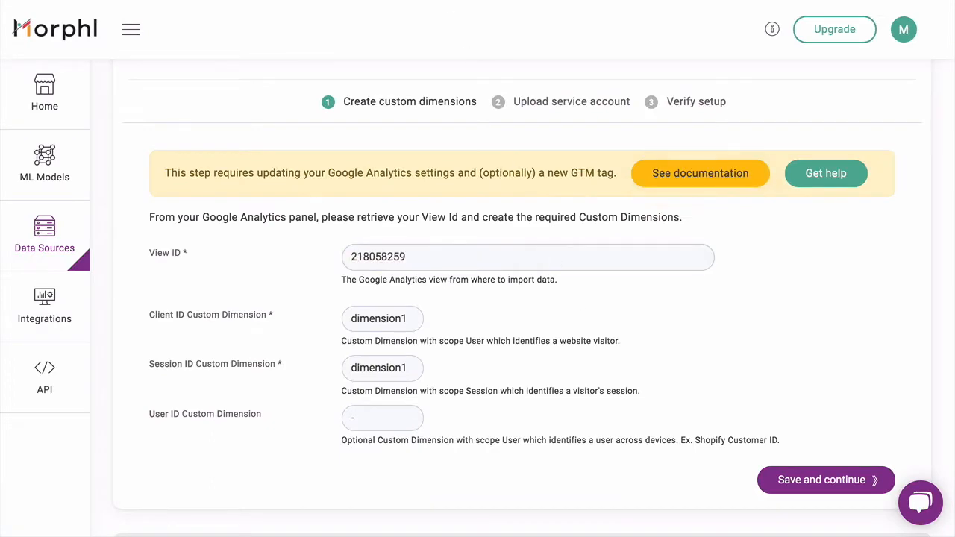
Switch to Google Analytics and open the list of custom dimensions for the MorphL Demo property.
{"action": "left_click", "coordinate": [441, 0]}
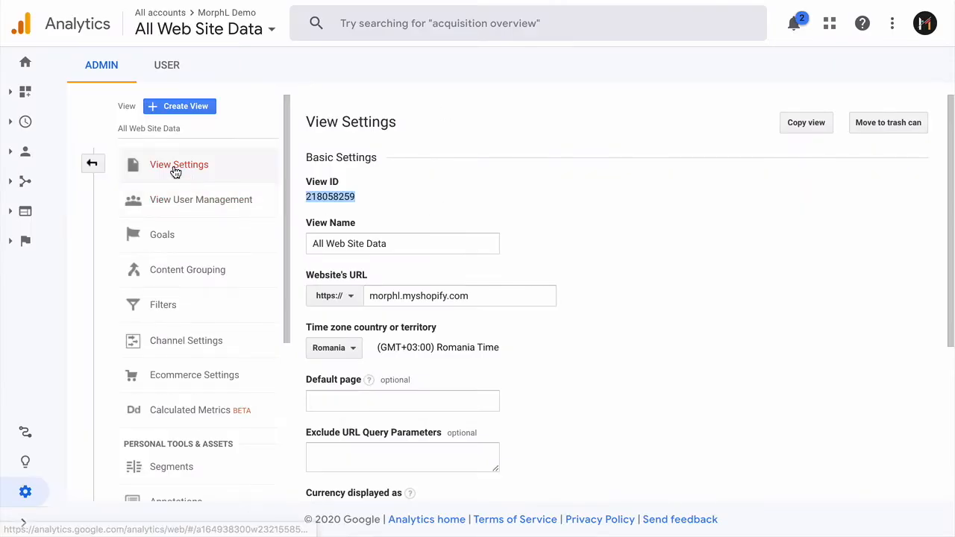
{"action": "left_click", "coordinate": [97, 165]}
{"action": "scroll", "coordinate": [404, 235], "scroll_direction": "down", "scroll_amount": 3}
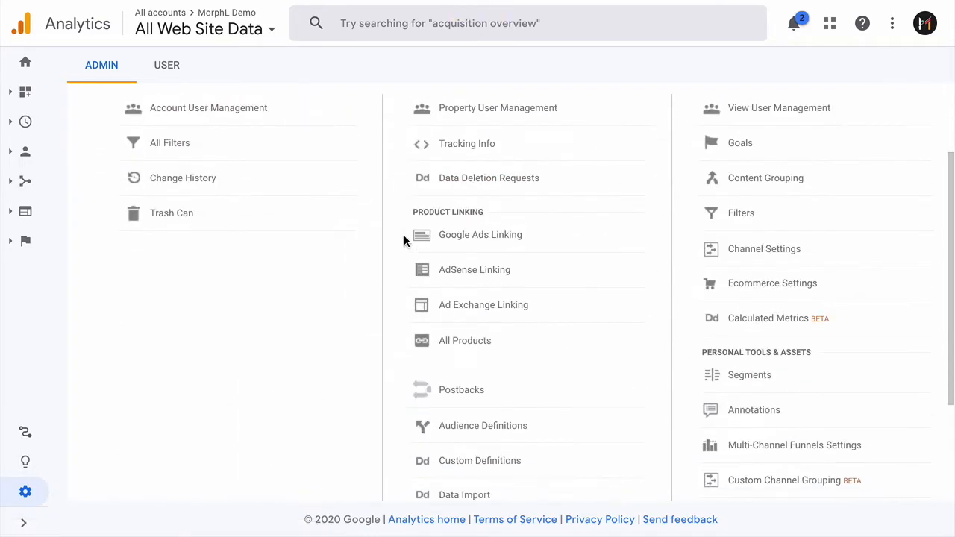
{"action": "left_click", "coordinate": [557, 342]}
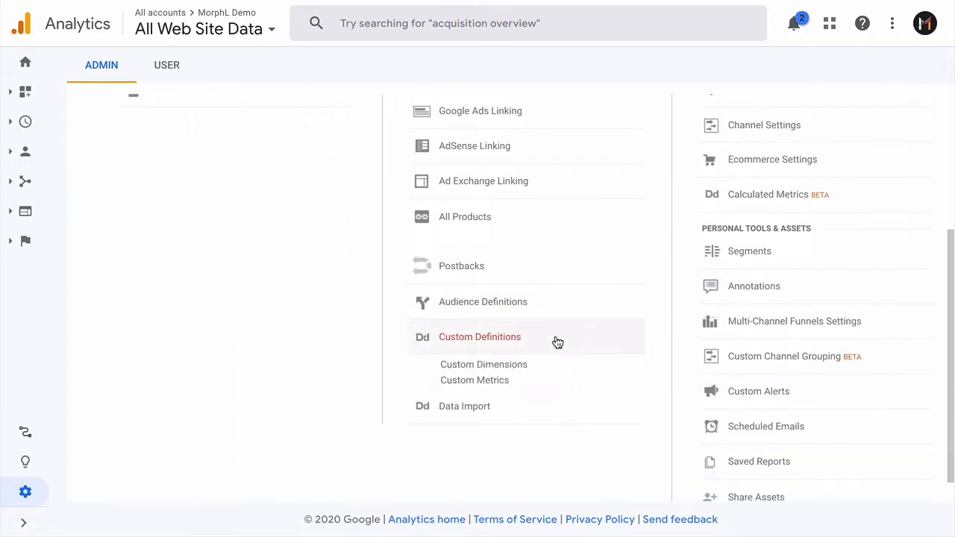
{"action": "left_click", "coordinate": [525, 365]}
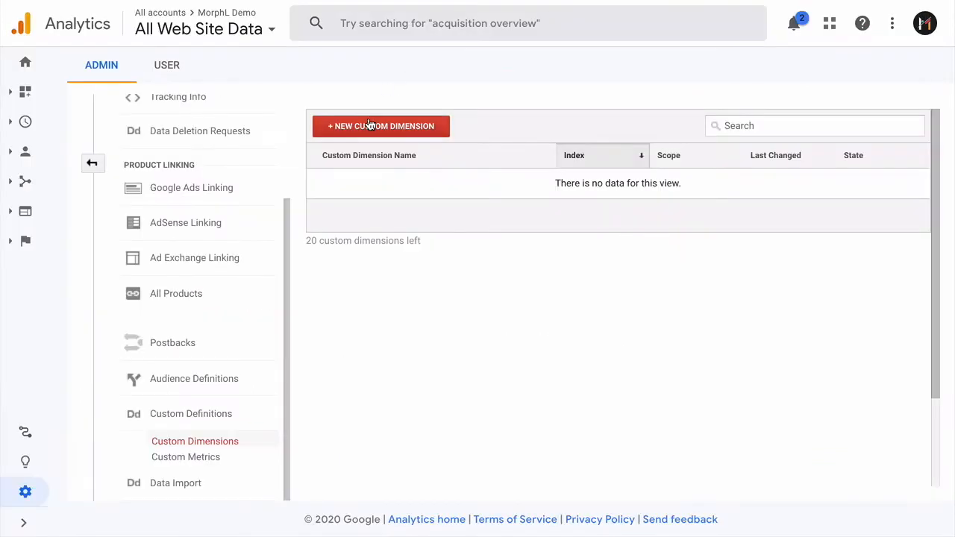
Create a custom dimension named ClientID with User scope.
{"action": "left_click", "coordinate": [369, 125]}
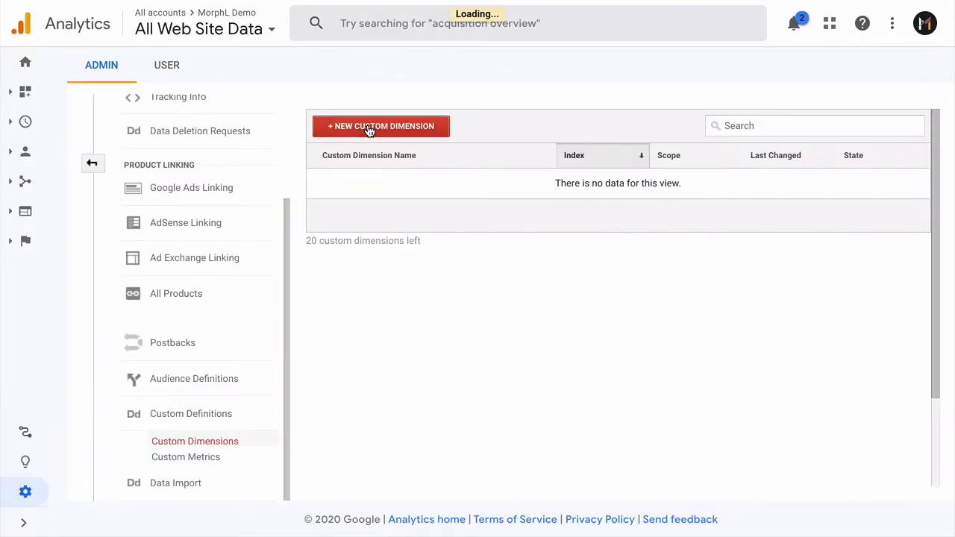
{"action": "left_click", "coordinate": [364, 172]}
{"action": "type", "text": "ClientID"}
{"action": "left_click", "coordinate": [355, 230]}
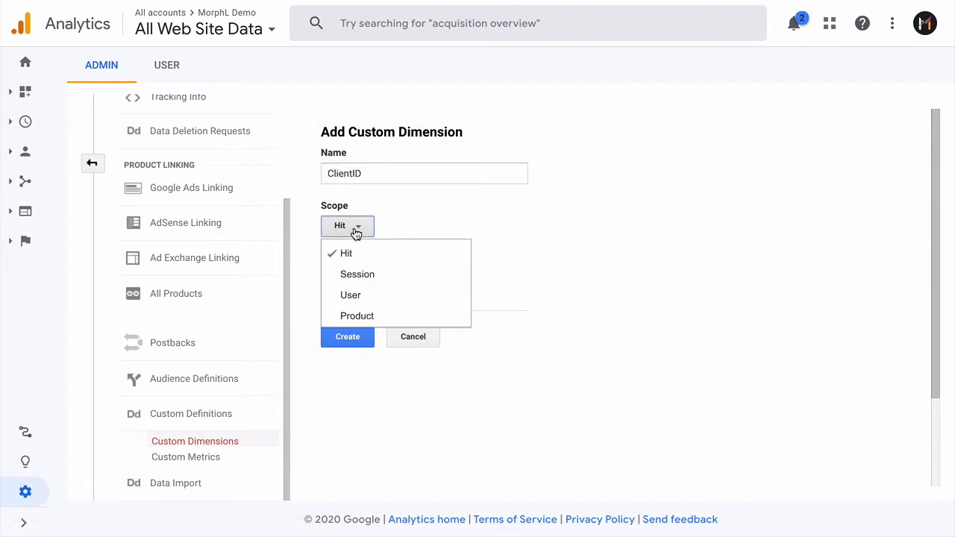
{"action": "left_click", "coordinate": [366, 295]}
{"action": "left_click", "coordinate": [354, 339]}
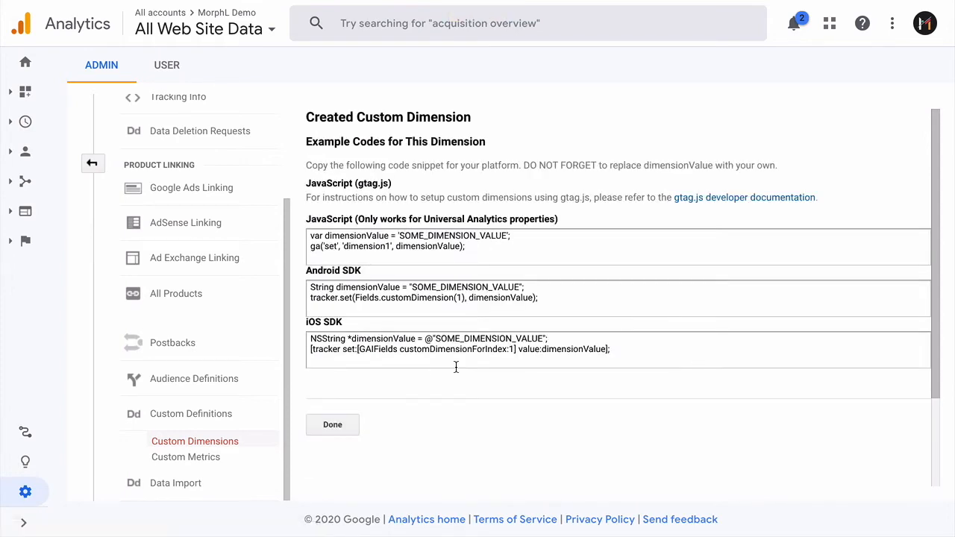
Check the new dimension's index in the example code and choose dimension1 as MorphL's Client ID custom dimension.
{"action": "left_click_drag", "start_coordinate": [391, 246], "coordinate": [345, 252]}
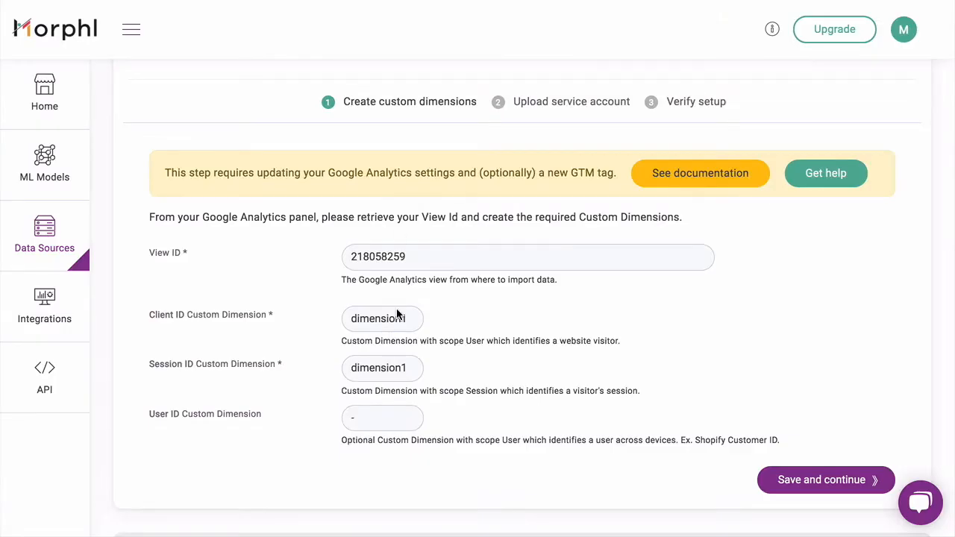
{"action": "left_click", "coordinate": [394, 318]}
{"action": "left_click", "coordinate": [395, 318]}
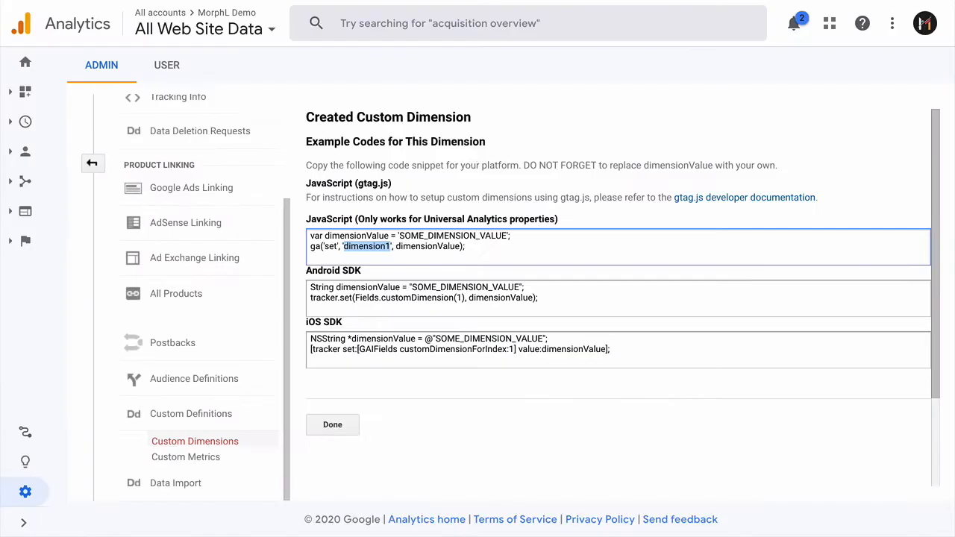
Return to the Google Analytics custom dimensions list and create a dimension named SessionID with Session scope.
{"action": "left_click", "coordinate": [352, 427]}
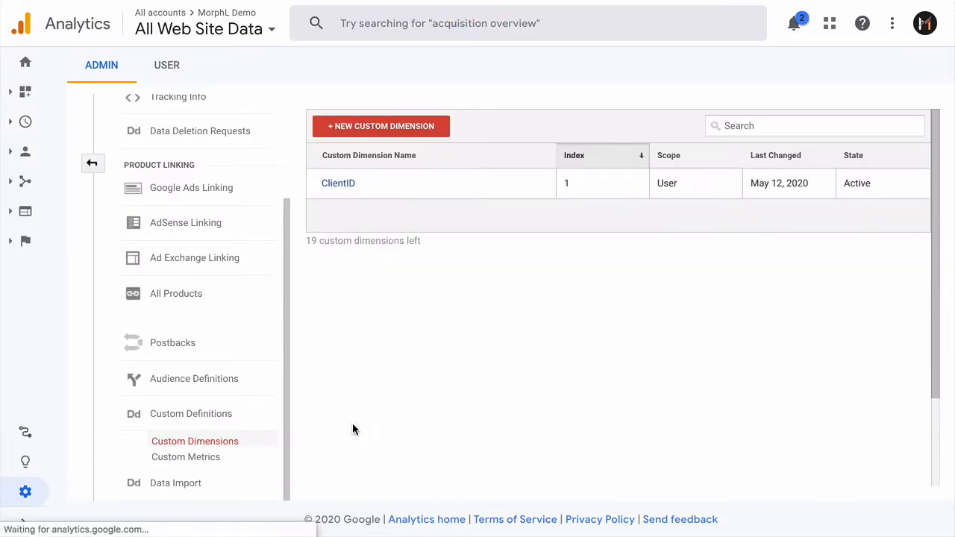
{"action": "left_click", "coordinate": [378, 128]}
{"action": "left_click", "coordinate": [373, 174]}
{"action": "type", "text": "SessionID"}
{"action": "left_click", "coordinate": [361, 227]}
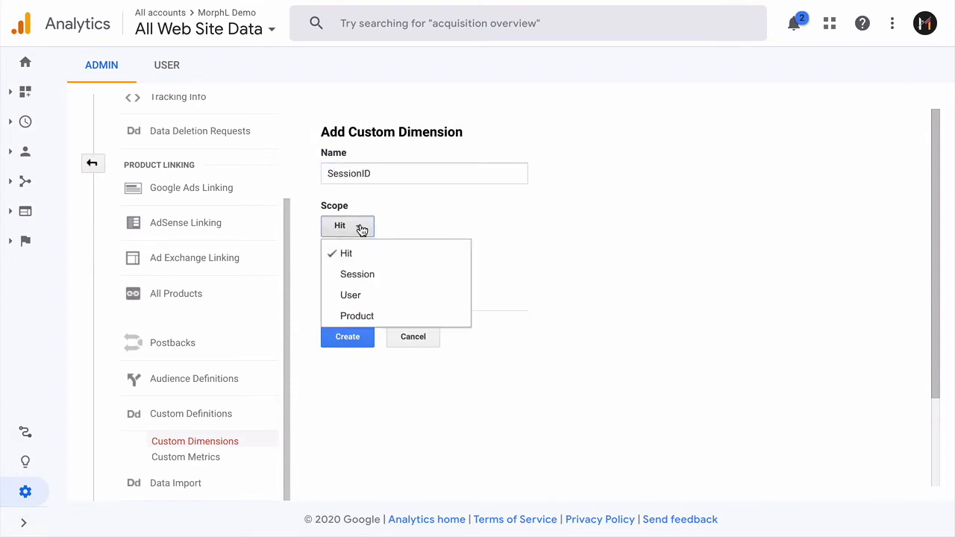
{"action": "left_click", "coordinate": [365, 271]}
{"action": "left_click", "coordinate": [357, 338]}
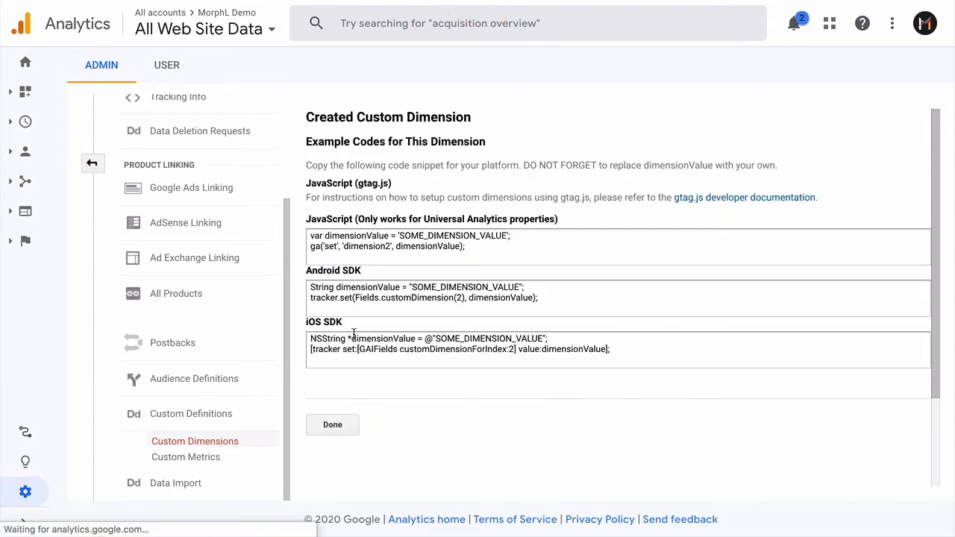
Check the new dimension's index in the example code and set MorphL's Session ID custom dimension to dimension2.
{"action": "left_click_drag", "start_coordinate": [390, 247], "coordinate": [343, 247]}
{"action": "left_click", "coordinate": [384, 208]}
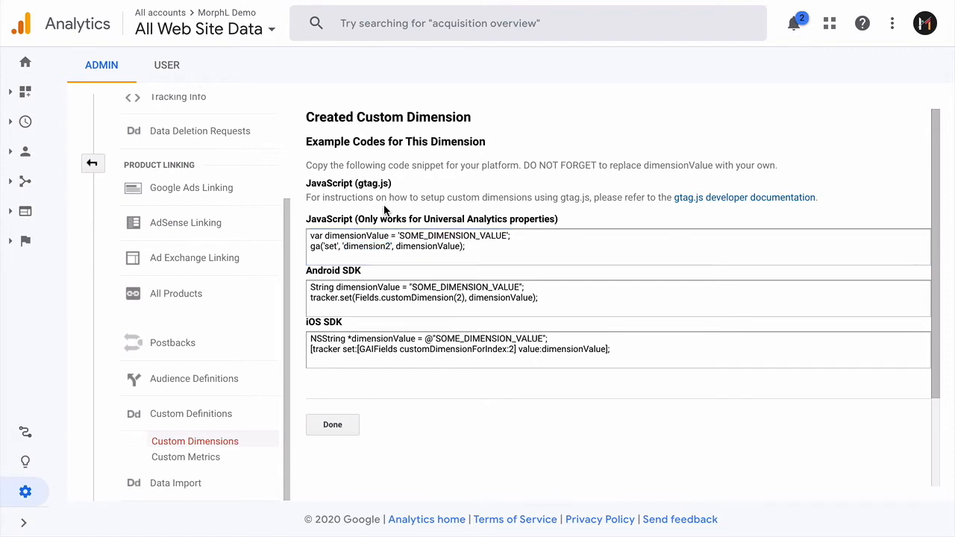
{"action": "key", "text": "ctrl+Tab"}
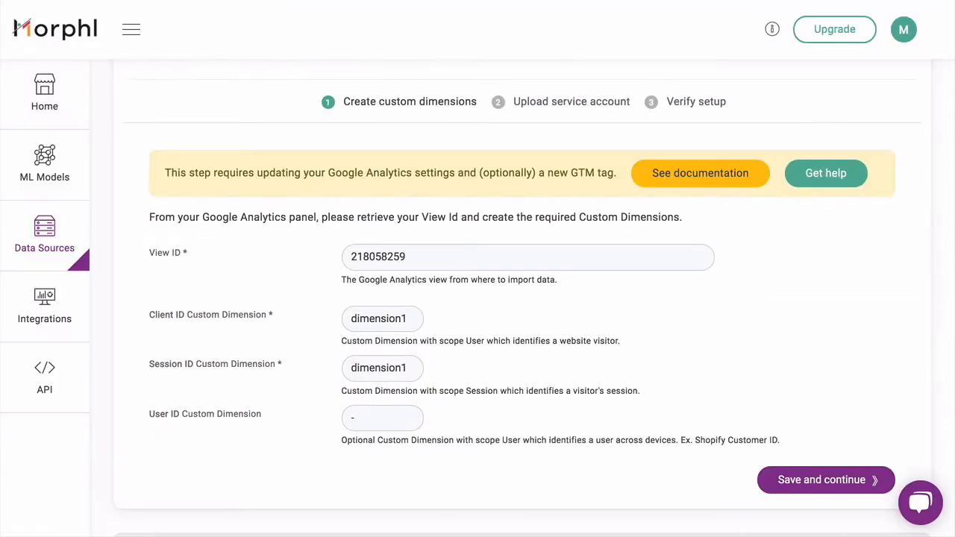
{"action": "left_click", "coordinate": [403, 366]}
{"action": "left_click", "coordinate": [405, 381]}
{"action": "left_click", "coordinate": [541, 358]}
{"action": "scroll", "coordinate": [522, 378], "scroll_direction": "down", "scroll_amount": 1}
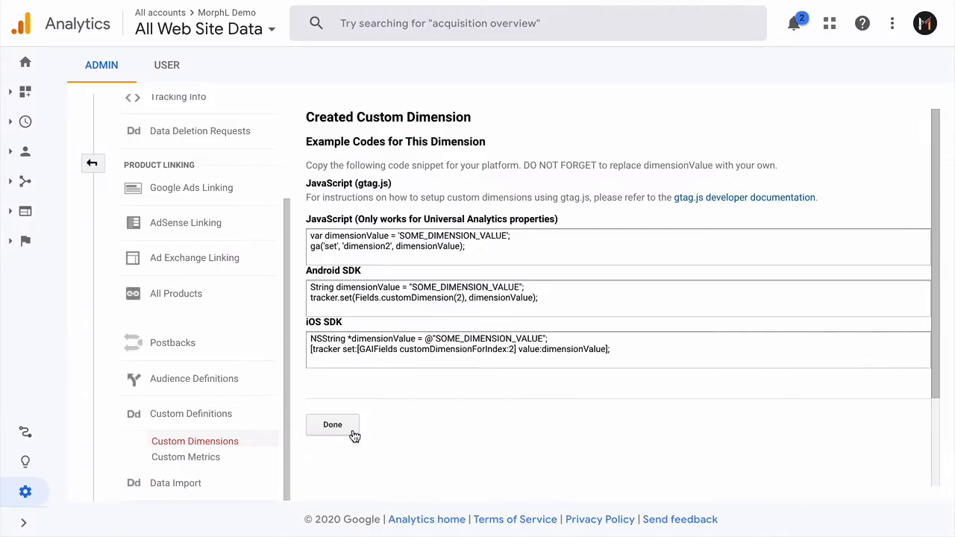
Return to the Google Analytics custom dimensions list and create a dimension named UserID with User scope.
{"action": "left_click", "coordinate": [353, 435]}
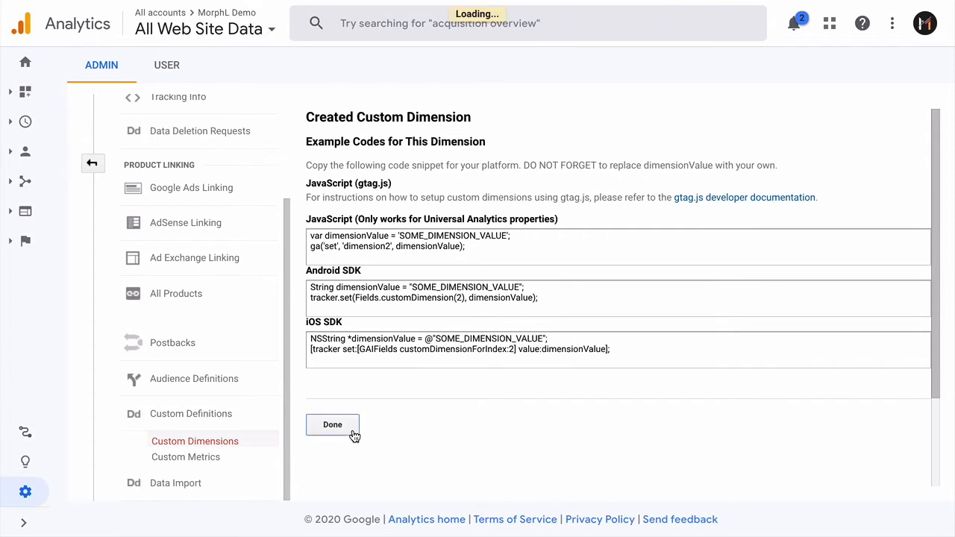
{"action": "left_click", "coordinate": [386, 129]}
{"action": "left_click", "coordinate": [367, 165]}
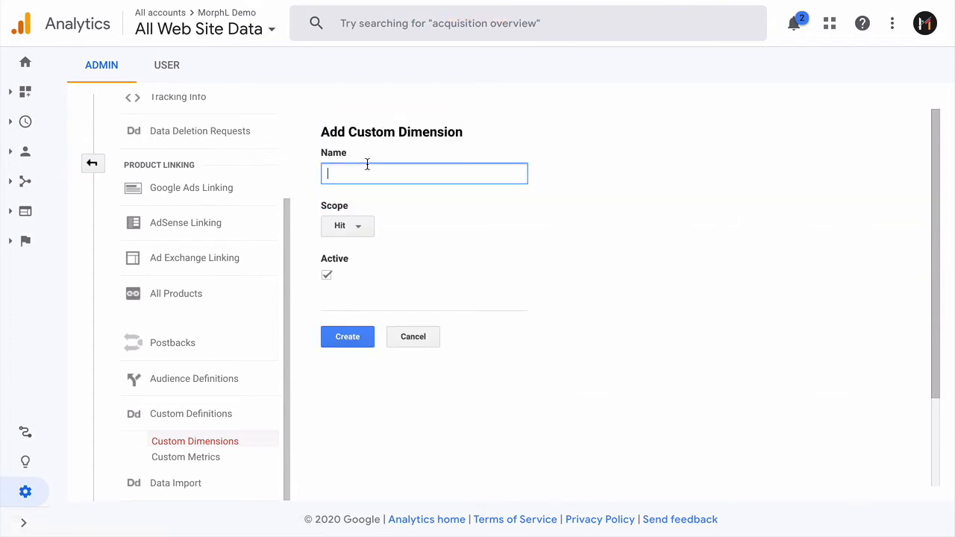
{"action": "type", "text": "UserID"}
{"action": "left_click", "coordinate": [356, 226]}
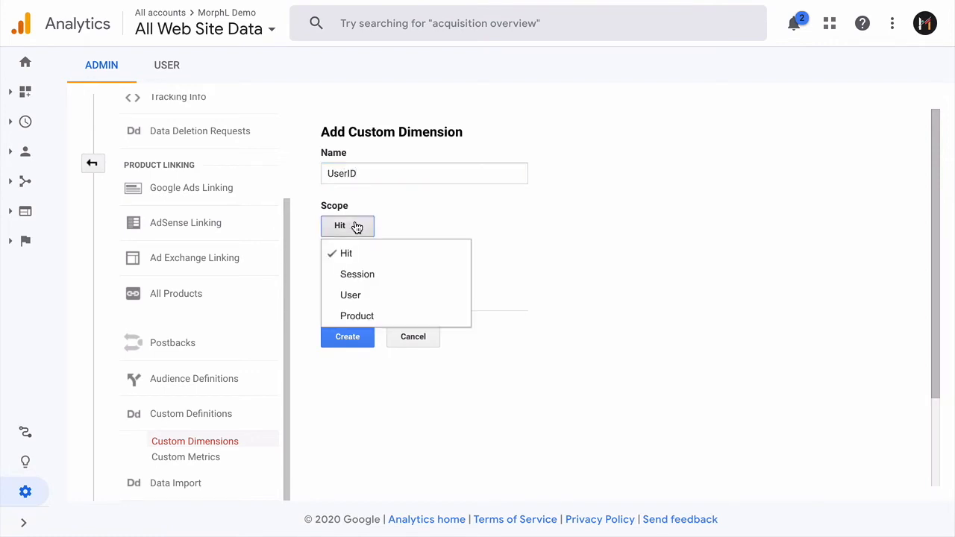
{"action": "left_click", "coordinate": [361, 296]}
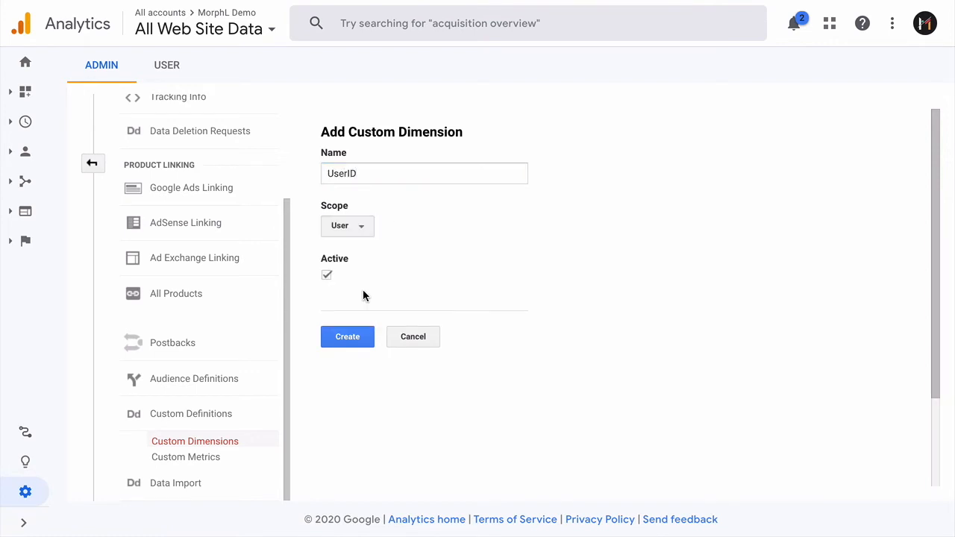
{"action": "left_click", "coordinate": [347, 337]}
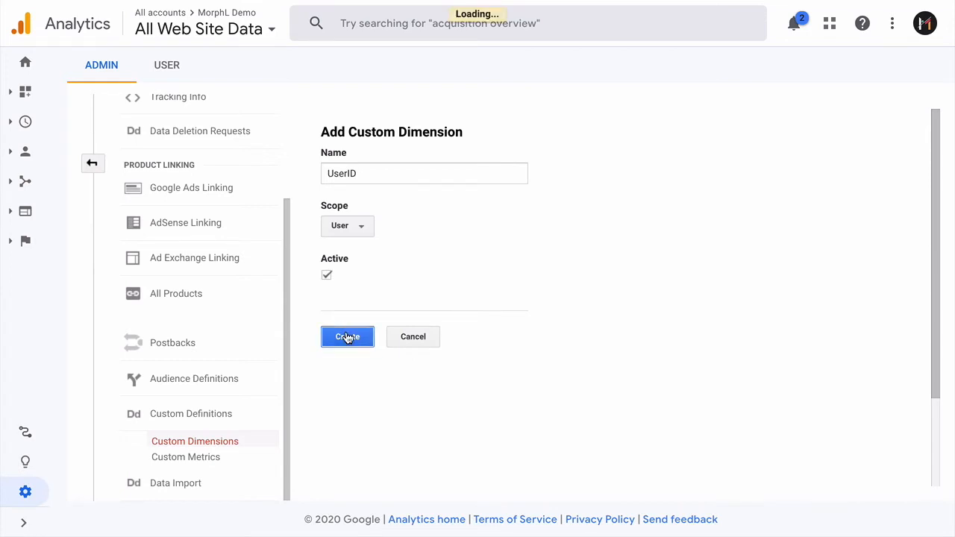
Set MorphL's User ID custom dimension to dimension3, matching the example code, and save the data source form.
{"action": "left_click_drag", "start_coordinate": [390, 247], "coordinate": [343, 247]}
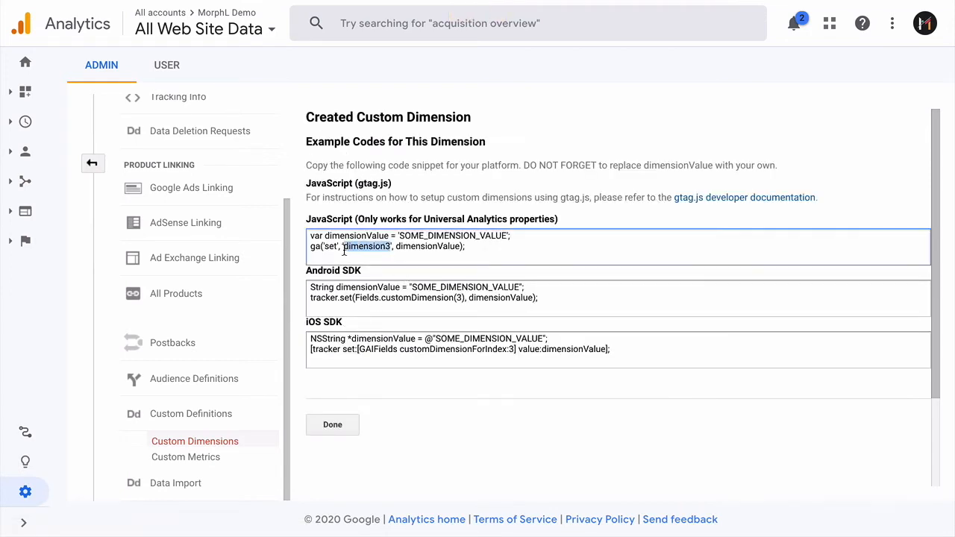
{"action": "left_click", "coordinate": [412, 185]}
{"action": "left_click", "coordinate": [99, 1]}
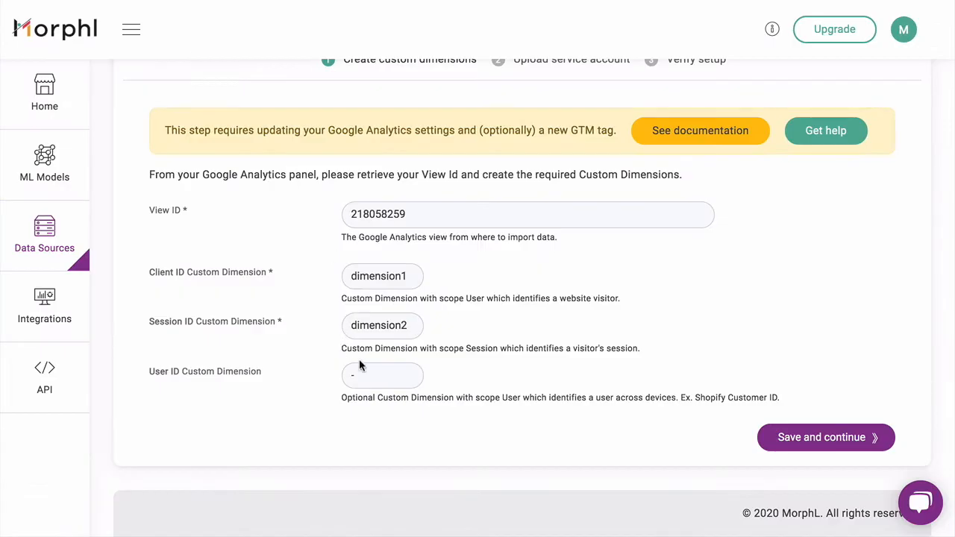
{"action": "left_click", "coordinate": [382, 375]}
{"action": "left_click", "coordinate": [416, 423]}
{"action": "left_click", "coordinate": [846, 441]}
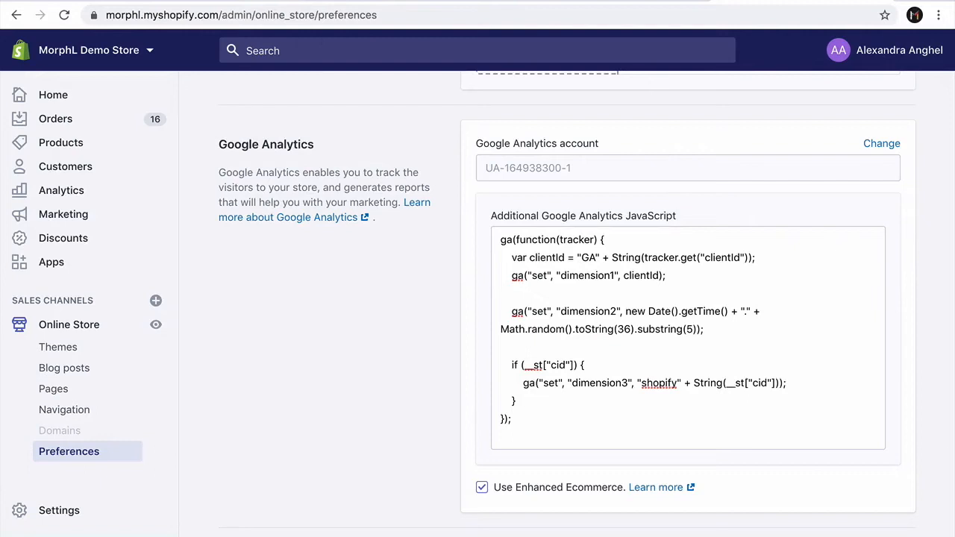
Switch to the MorphL documentation and review the Shopify tracking code and the section on creating Google Analytics Reporting API credentials.
{"action": "left_click", "coordinate": [305, 1]}
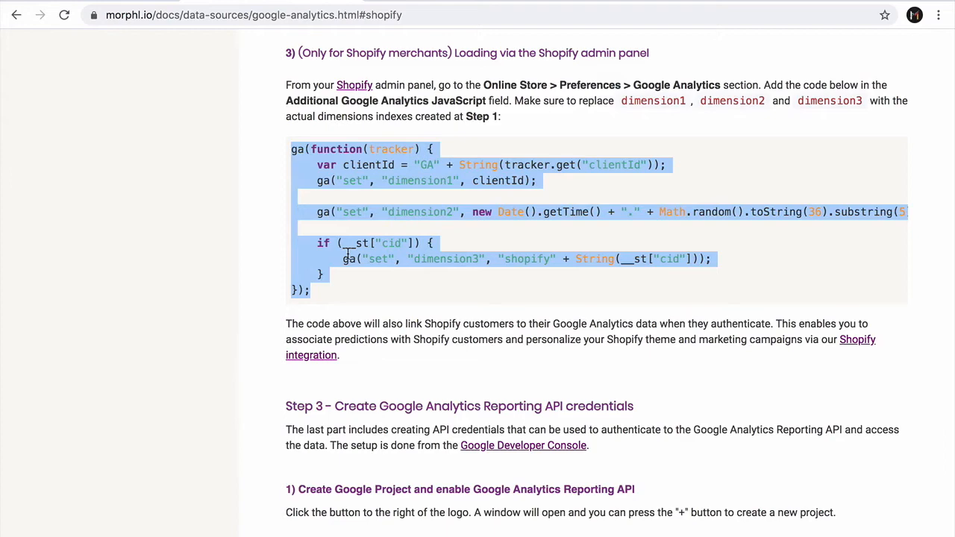
{"action": "scroll", "coordinate": [347, 254], "scroll_direction": "down", "scroll_amount": 1}
{"action": "left_click", "coordinate": [372, 263]}
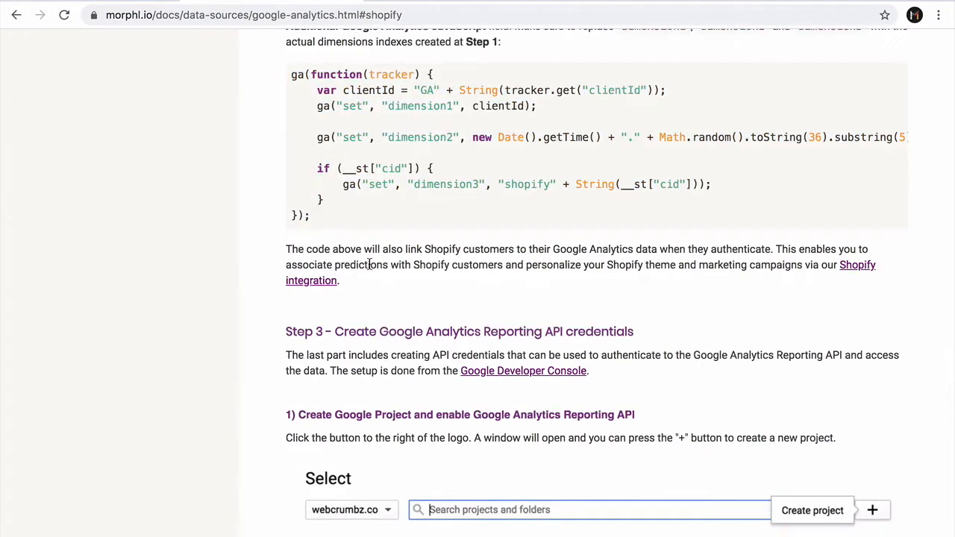
{"action": "scroll", "coordinate": [370, 265], "scroll_direction": "down", "scroll_amount": 1}
{"action": "scroll", "coordinate": [372, 268], "scroll_direction": "up", "scroll_amount": 1}
{"action": "scroll", "coordinate": [368, 264], "scroll_direction": "up", "scroll_amount": 2}
{"action": "scroll", "coordinate": [368, 263], "scroll_direction": "down", "scroll_amount": 3}
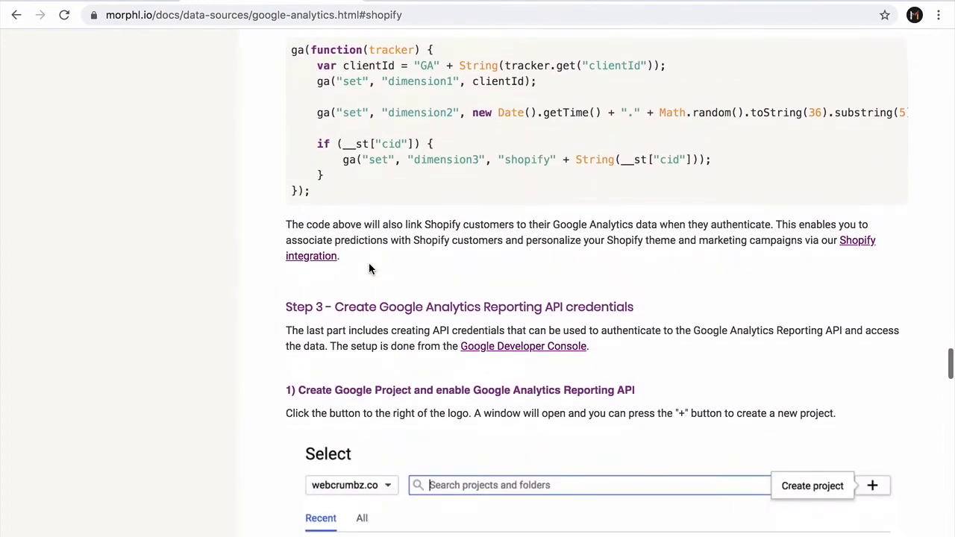
{"action": "scroll", "coordinate": [368, 265], "scroll_direction": "down", "scroll_amount": 3}
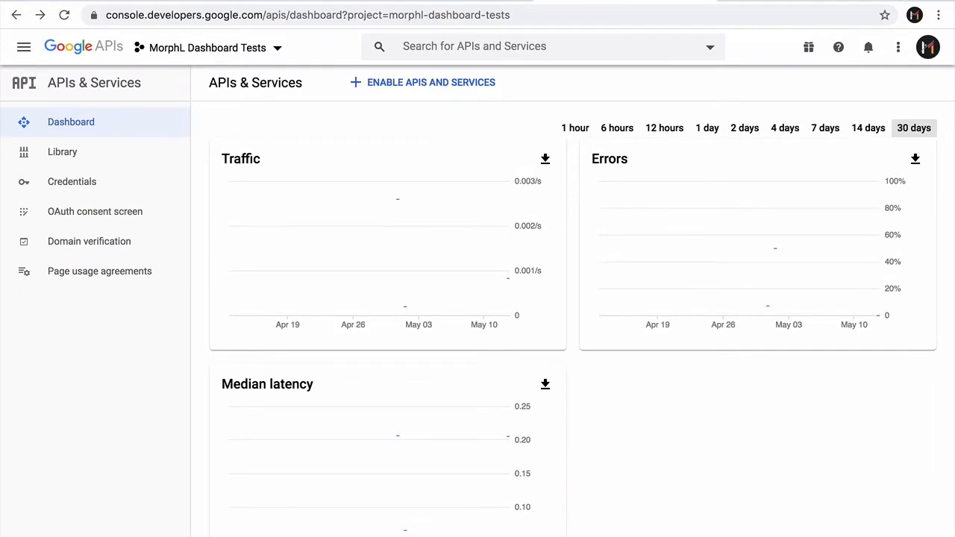
In the Google API Console, create a new project named MorphL for Shopify 79016.
{"action": "left_click", "coordinate": [249, 53]}
{"action": "left_click", "coordinate": [679, 109]}
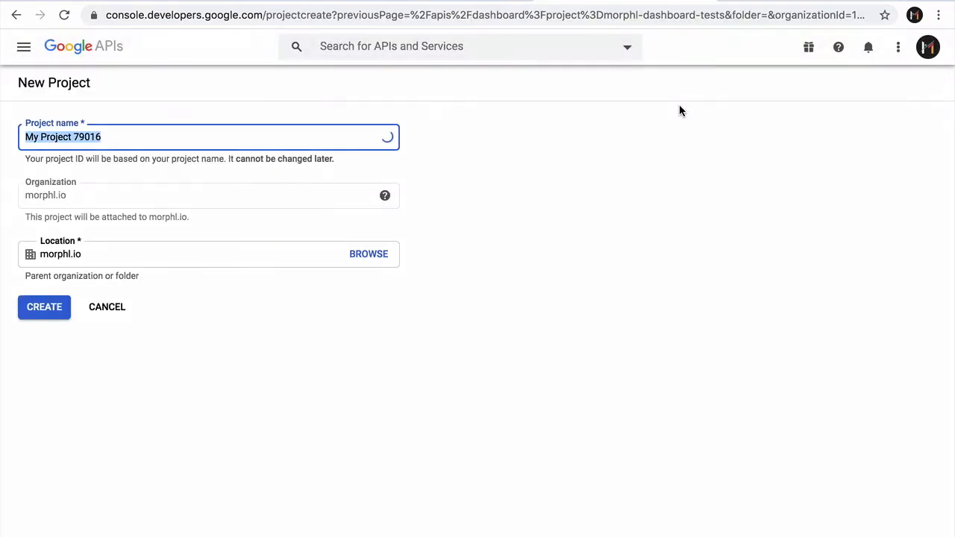
{"action": "left_click", "coordinate": [69, 137]}
{"action": "left_click_drag", "start_coordinate": [68, 136], "coordinate": [11, 140]}
{"action": "type", "text": "Morph"}
{"action": "type", "text": "L for Shopify"}
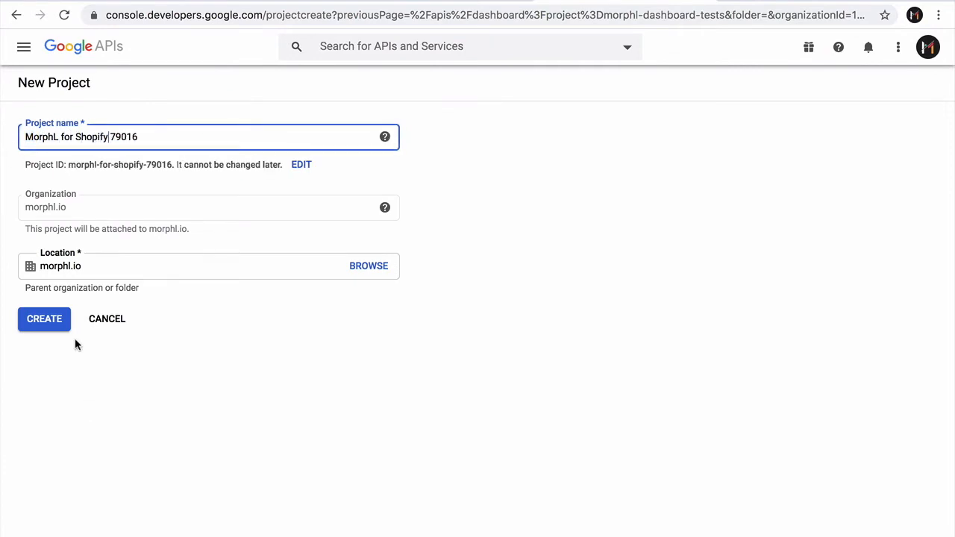
{"action": "left_click", "coordinate": [60, 322]}
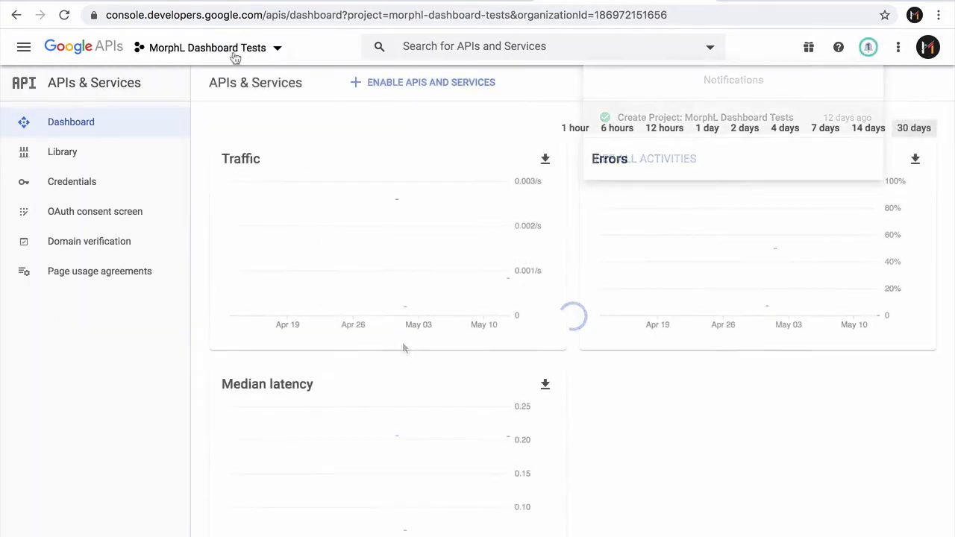
Switch to the MorphL for Shopify 79016 project and enable the Google Analytics Reporting API from the API Library.
{"action": "left_click", "coordinate": [232, 50]}
{"action": "left_click", "coordinate": [267, 230]}
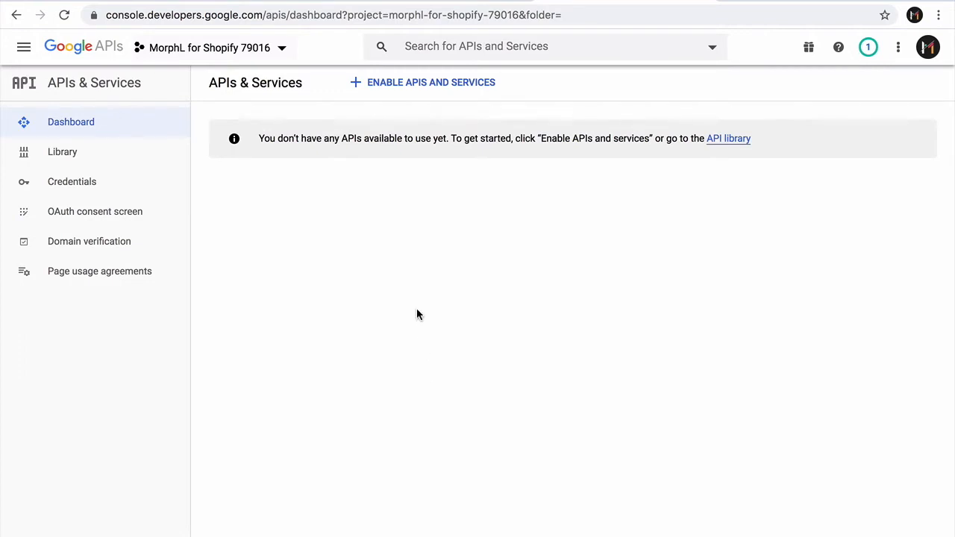
{"action": "left_click", "coordinate": [418, 83]}
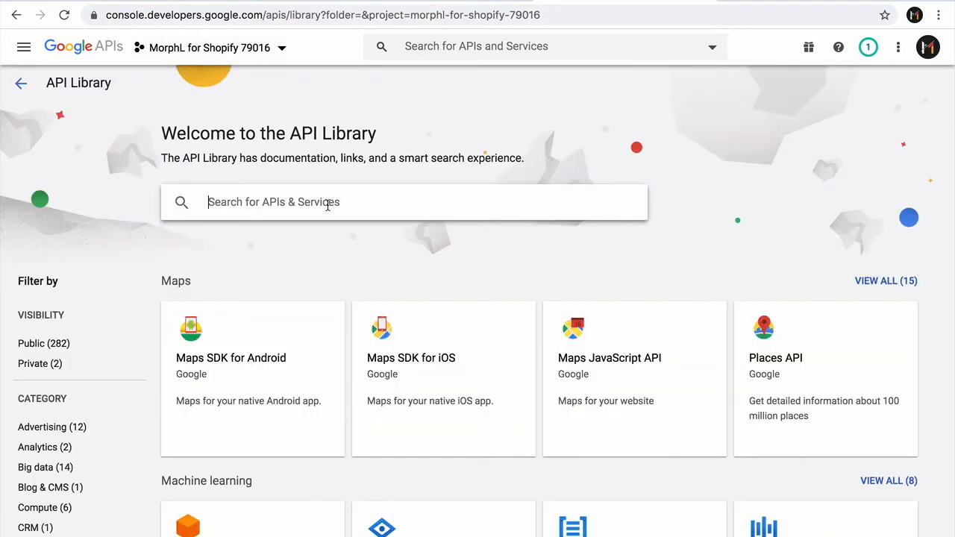
{"action": "type", "text": "google analytic"}
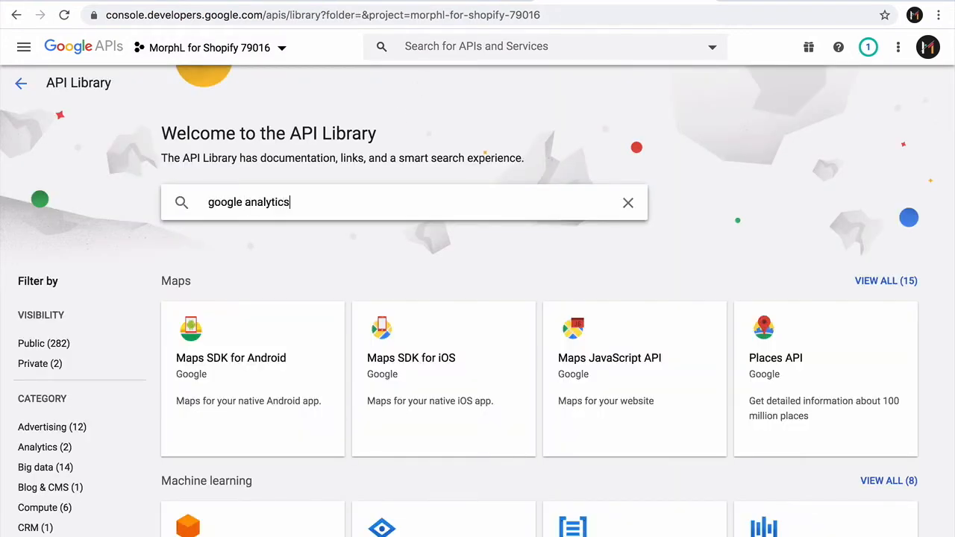
{"action": "type", "text": "s"}
{"action": "key", "text": "Return"}
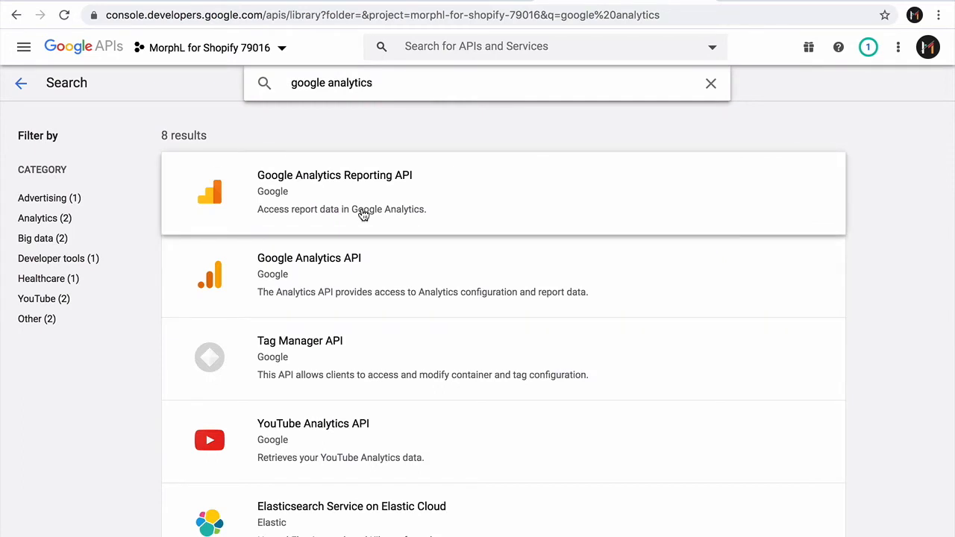
{"action": "left_click", "coordinate": [363, 214]}
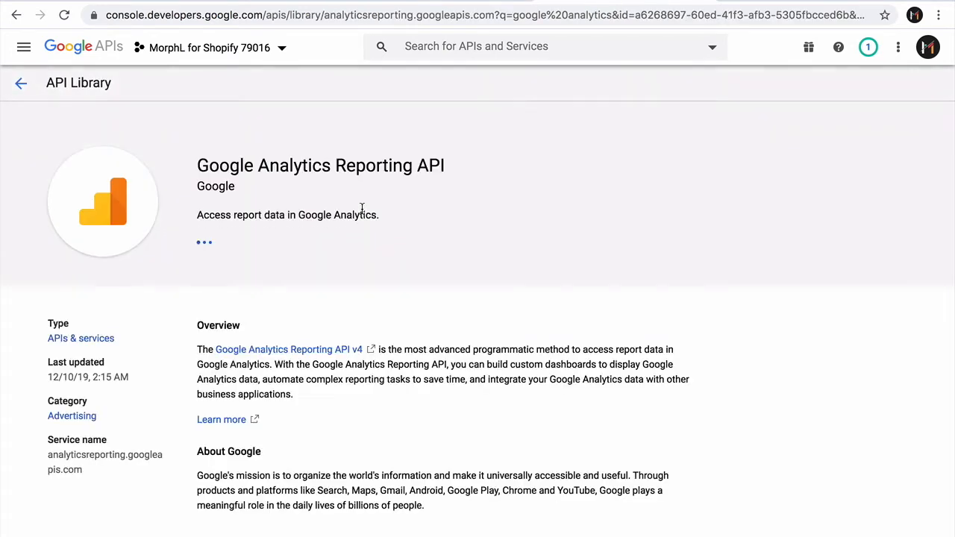
{"action": "left_click", "coordinate": [221, 246]}
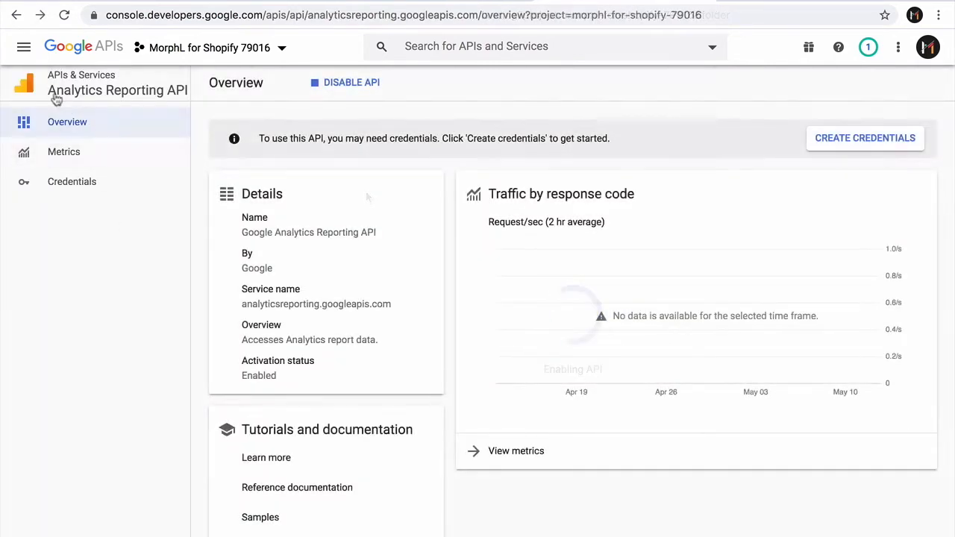
Open the project's service accounts and create one named morphl-service-account.
{"action": "left_click", "coordinate": [23, 50]}
{"action": "mouse_move", "coordinate": [85, 196]}
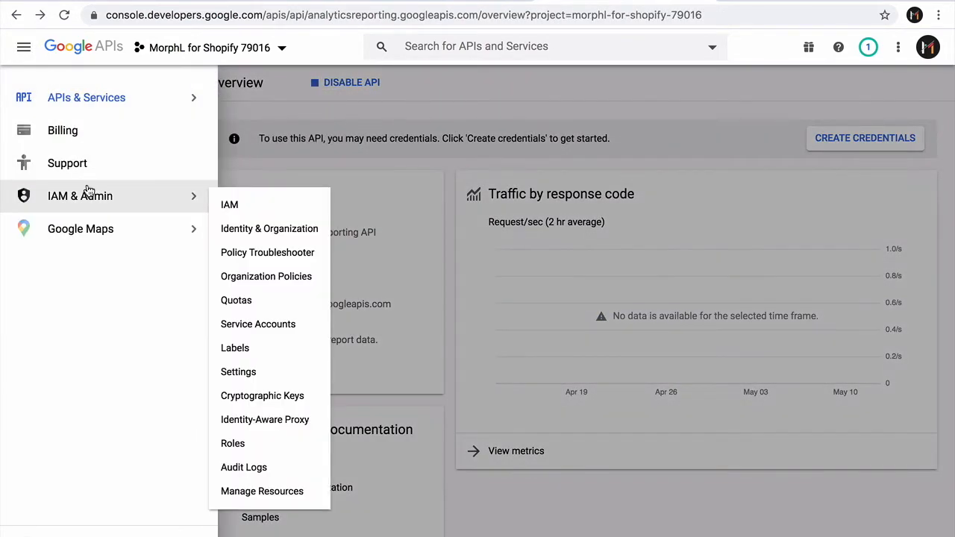
{"action": "left_click", "coordinate": [276, 327]}
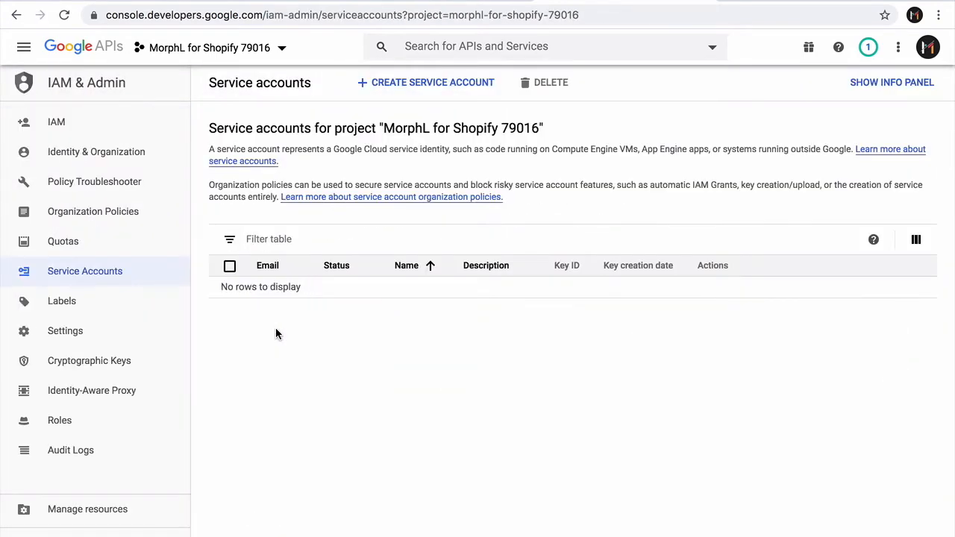
{"action": "left_click", "coordinate": [428, 90]}
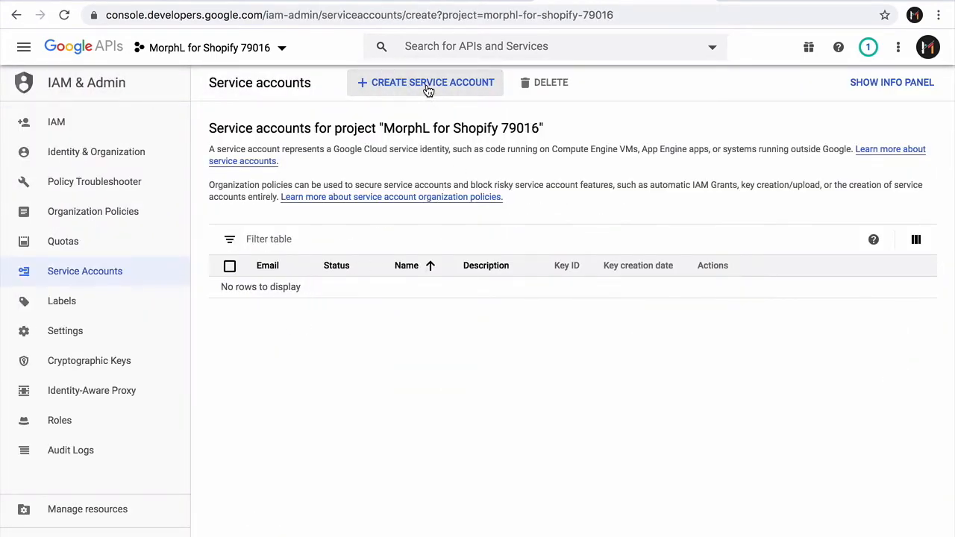
{"action": "left_click", "coordinate": [324, 235]}
{"action": "type", "text": "morphl-service-account"}
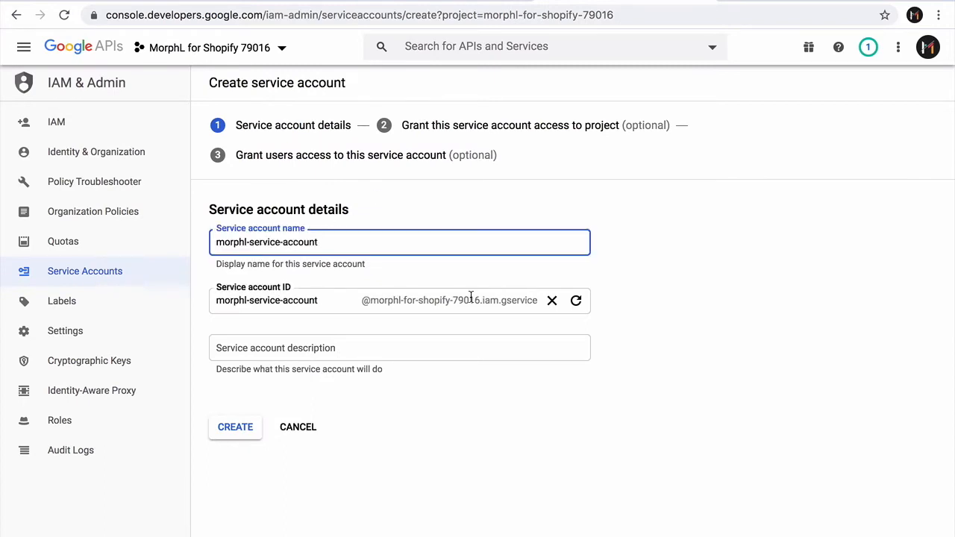
{"action": "left_click", "coordinate": [242, 437]}
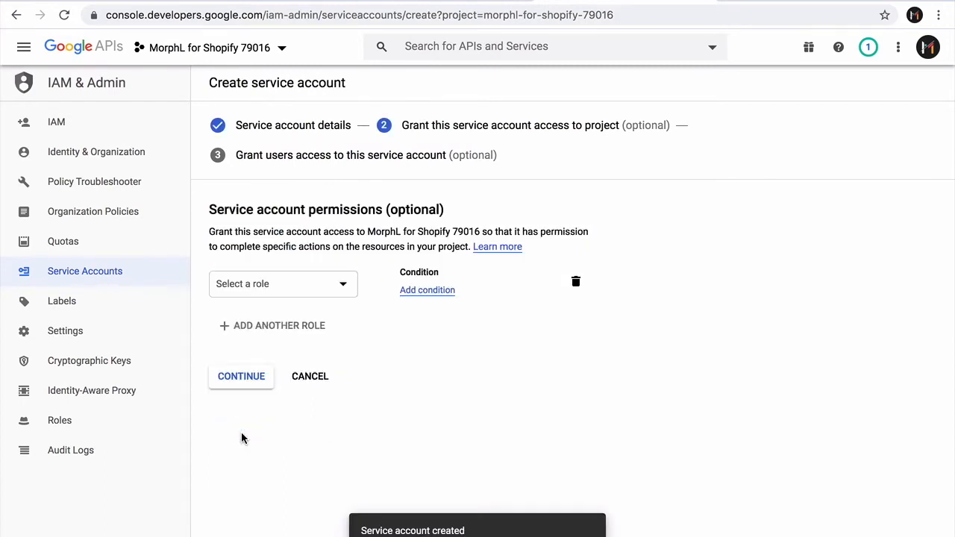
Grant the service account the Project Viewer role and continue to the user access stage.
{"action": "left_click", "coordinate": [294, 292]}
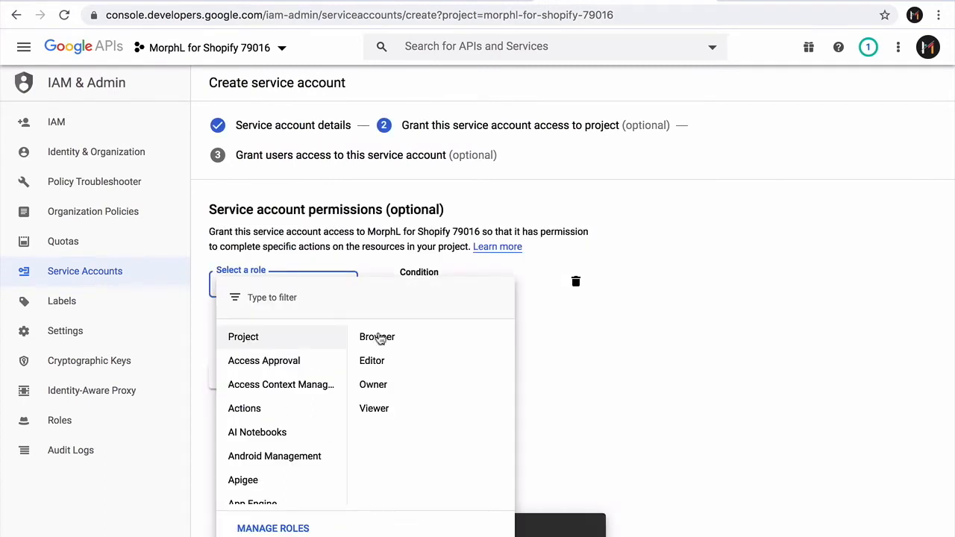
{"action": "left_click", "coordinate": [379, 410]}
{"action": "left_click", "coordinate": [246, 385]}
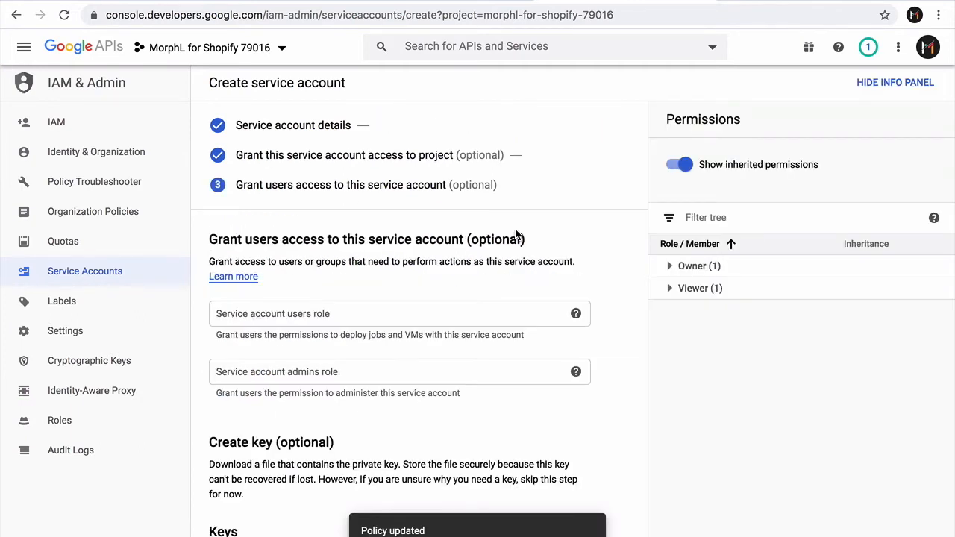
Create a JSON private key for the service account and download its file.
{"action": "scroll", "coordinate": [477, 237], "scroll_direction": "down", "scroll_amount": 2}
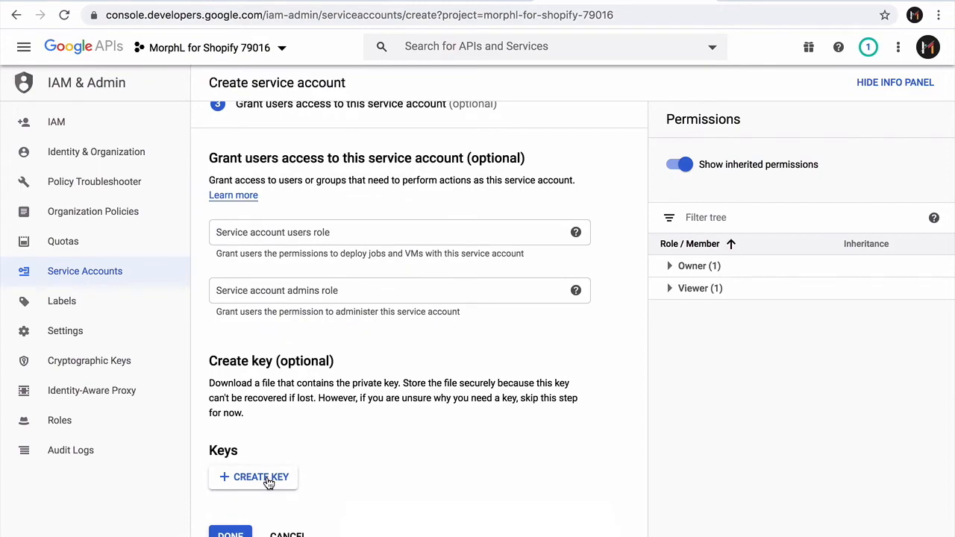
{"action": "left_click", "coordinate": [266, 478]}
{"action": "left_click", "coordinate": [572, 273]}
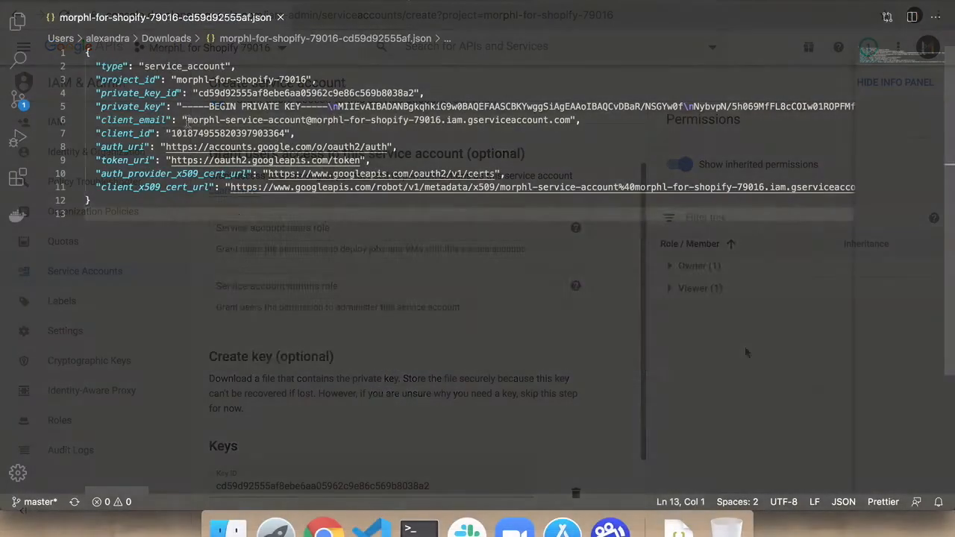
Copy the client email from the key file and add it to the Google Analytics account with Read & Analyze permission, without email notification.
{"action": "left_click_drag", "start_coordinate": [186, 120], "coordinate": [570, 120]}
{"action": "key", "text": "ctrl+c"}
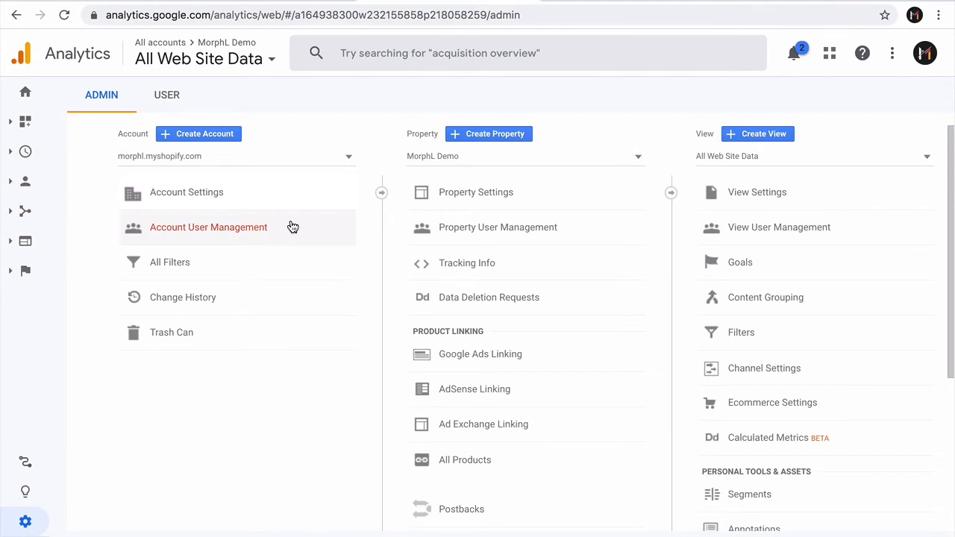
{"action": "left_click", "coordinate": [292, 226]}
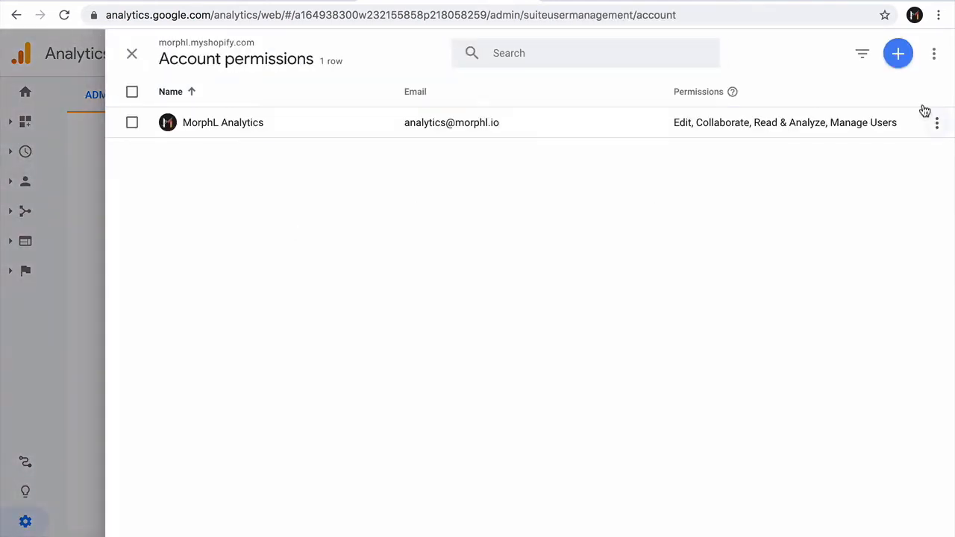
{"action": "left_click", "coordinate": [898, 52]}
{"action": "left_click", "coordinate": [853, 87]}
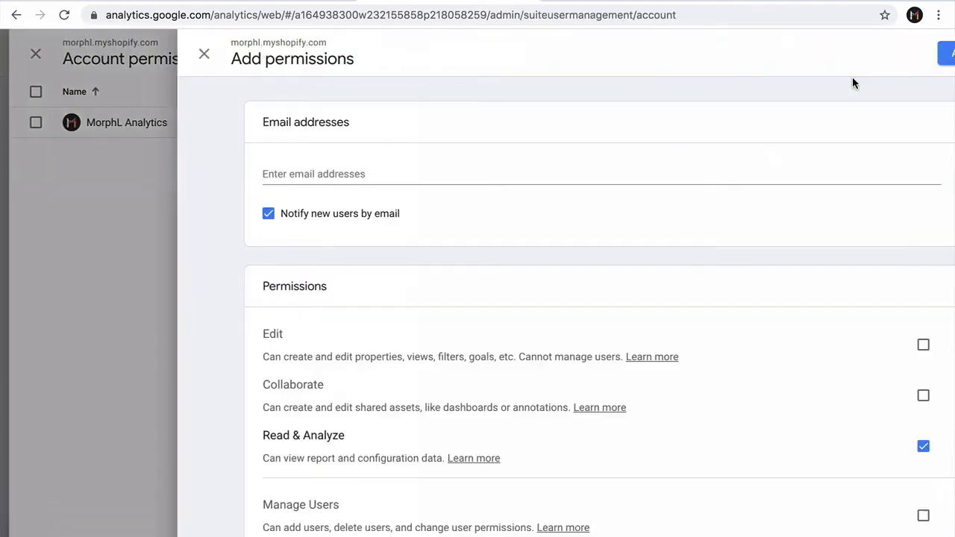
{"action": "key", "text": "ctrl+v"}
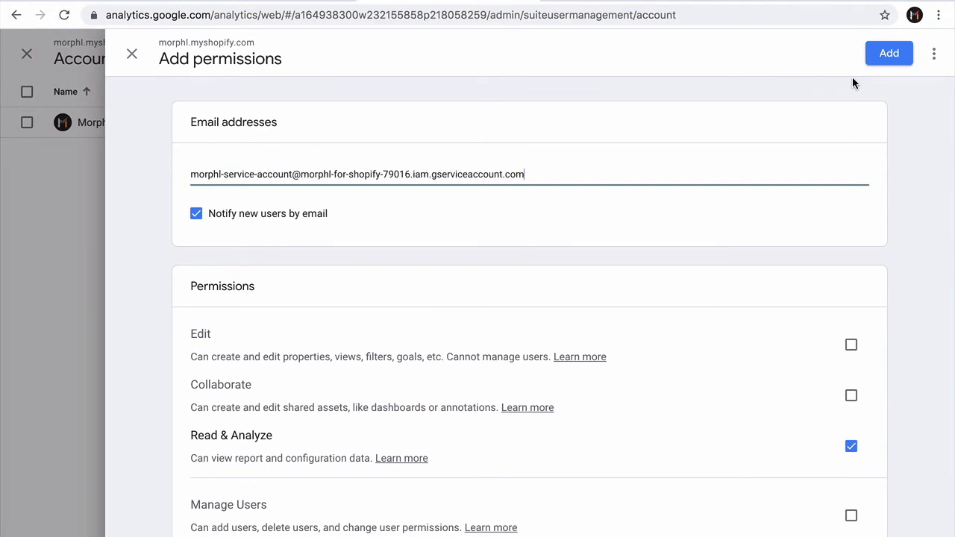
{"action": "left_click", "coordinate": [227, 216]}
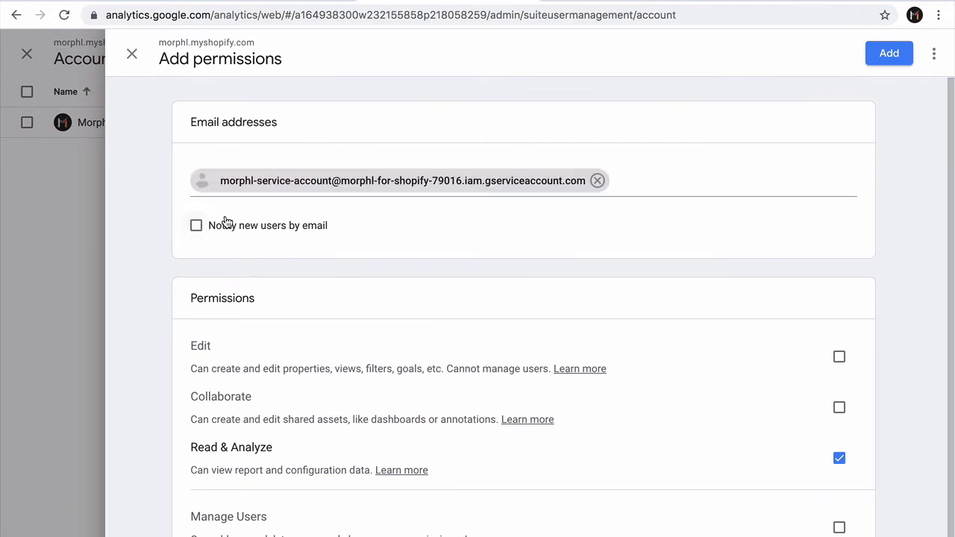
{"action": "left_click", "coordinate": [900, 62]}
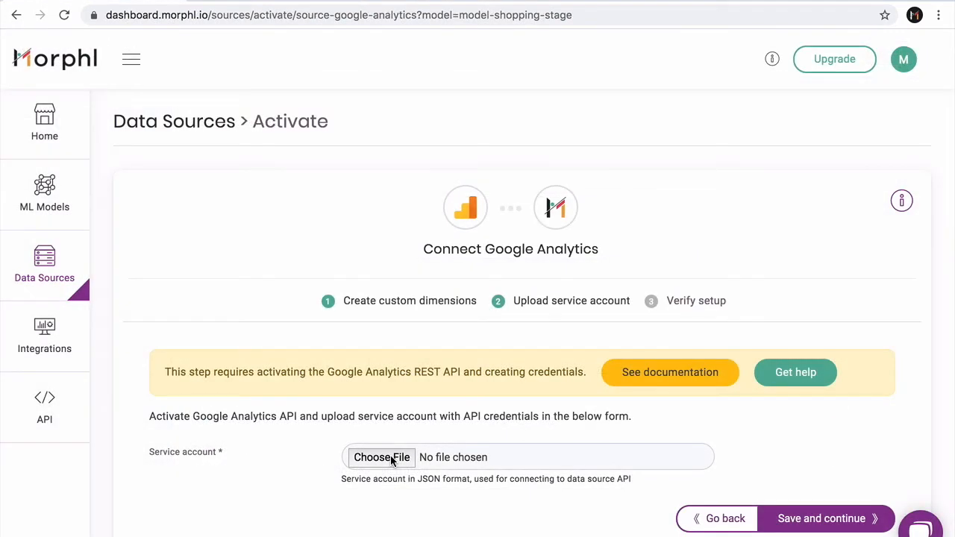
Upload the downloaded service account JSON file to MorphL's Google Analytics connection, save it and verify the setup.
{"action": "left_click", "coordinate": [390, 458]}
{"action": "left_click", "coordinate": [494, 27]}
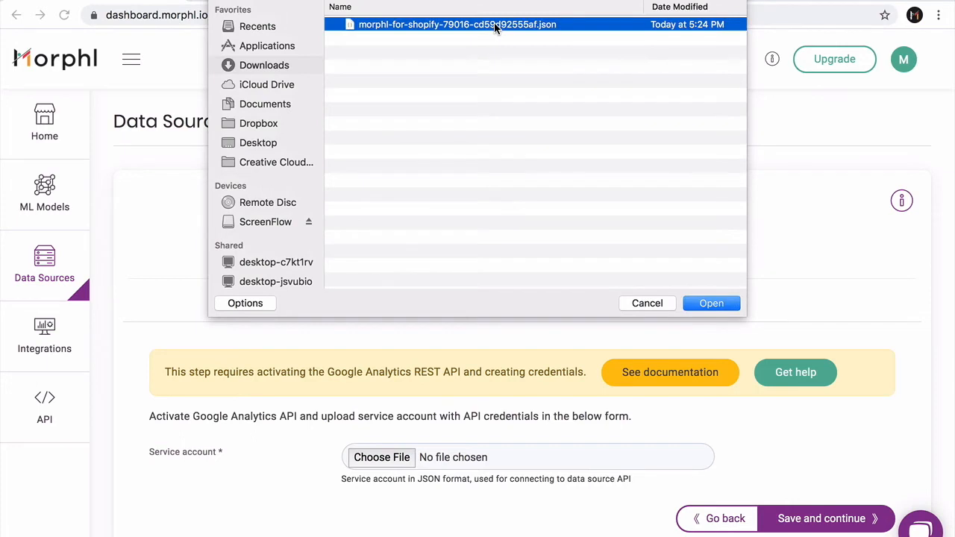
{"action": "left_click", "coordinate": [712, 300]}
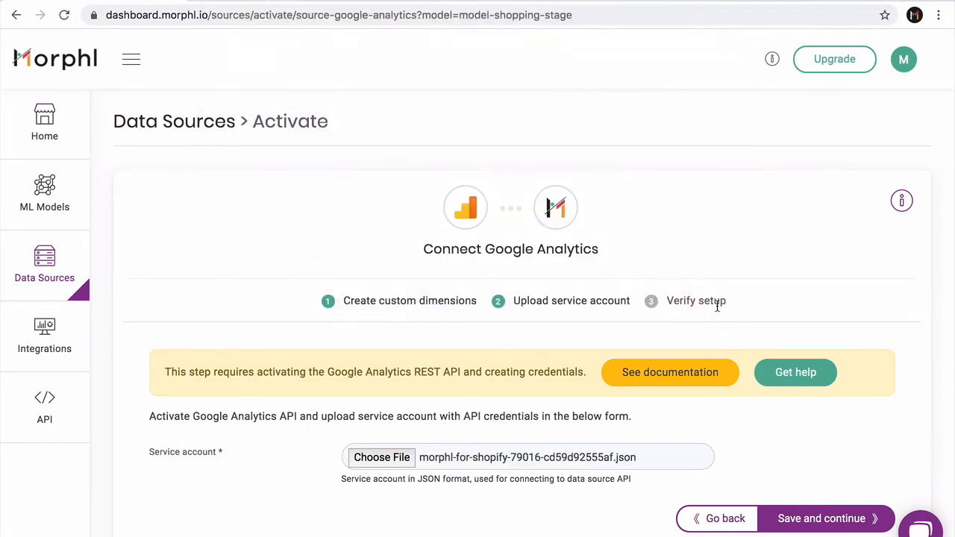
{"action": "scroll", "coordinate": [711, 334], "scroll_direction": "down", "scroll_amount": 1}
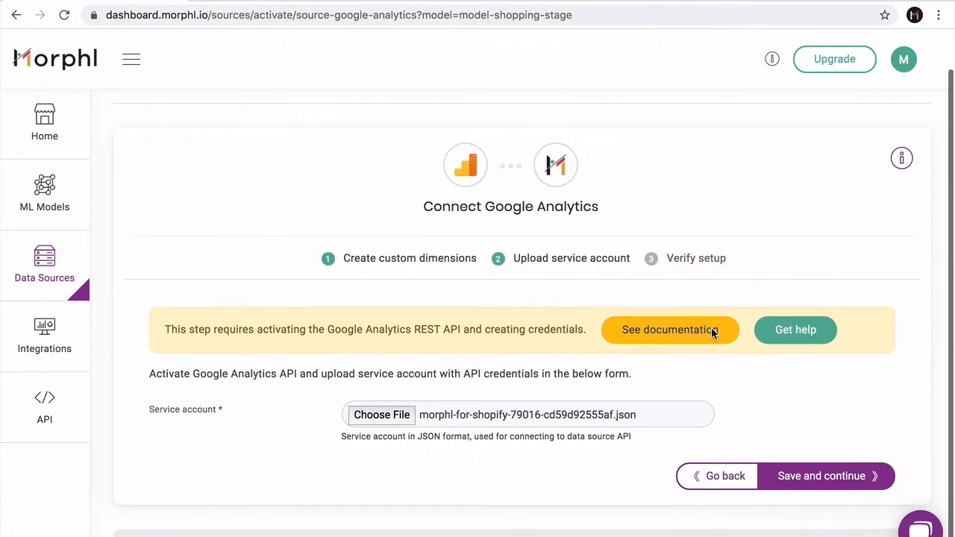
{"action": "left_click", "coordinate": [793, 478]}
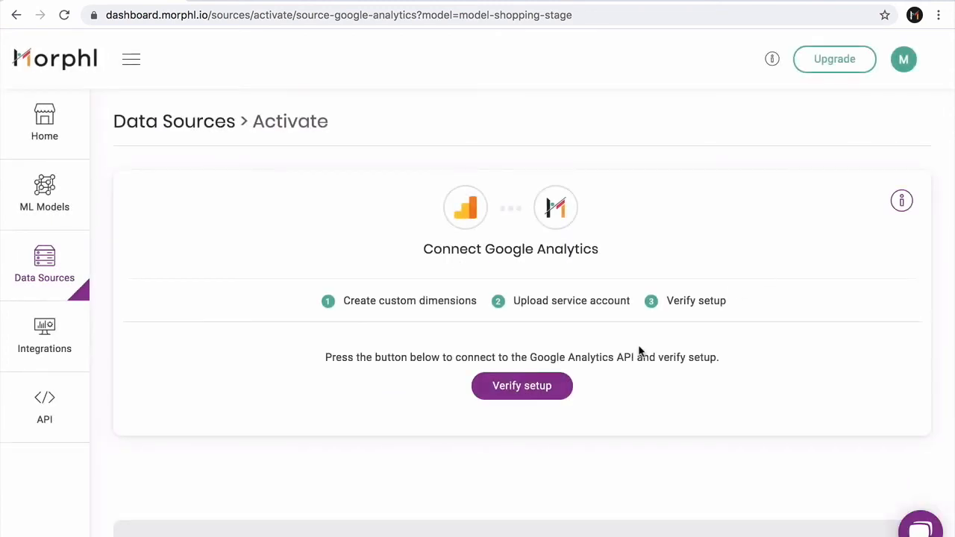
{"action": "left_click", "coordinate": [537, 405]}
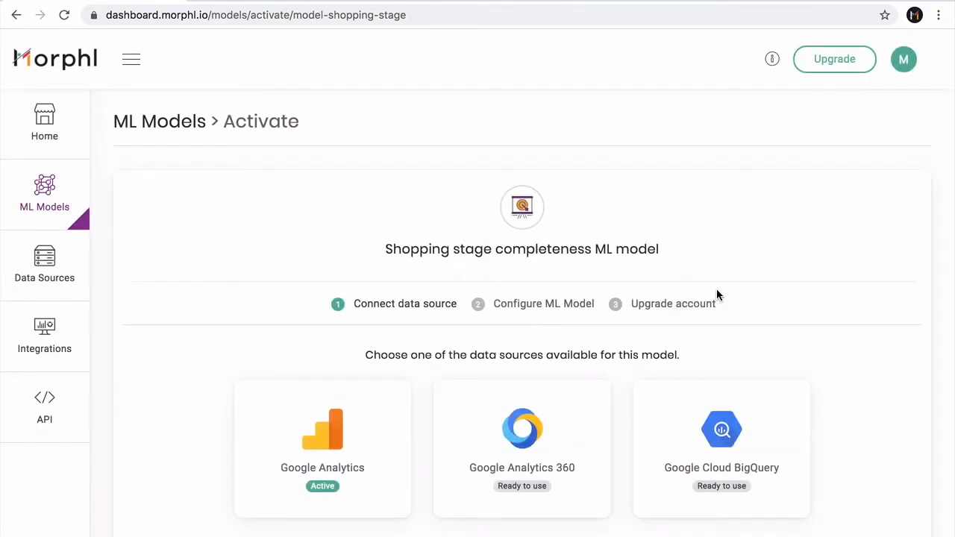
Select Google Analytics as the data source for the Shopping stage completeness ML model.
{"action": "scroll", "coordinate": [716, 290], "scroll_direction": "down", "scroll_amount": 1}
{"action": "scroll", "coordinate": [715, 295], "scroll_direction": "down", "scroll_amount": 2}
{"action": "scroll", "coordinate": [716, 294], "scroll_direction": "down", "scroll_amount": 1}
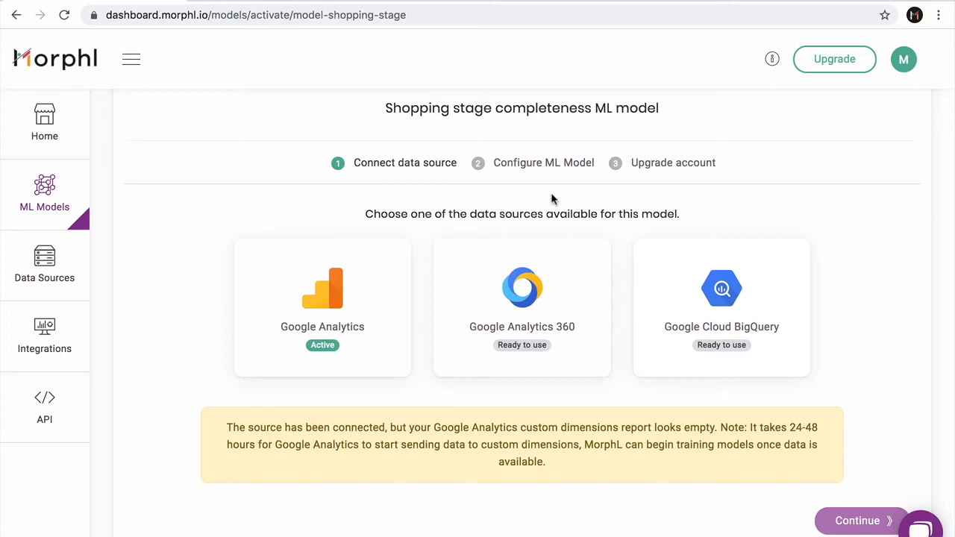
{"action": "left_click", "coordinate": [371, 299]}
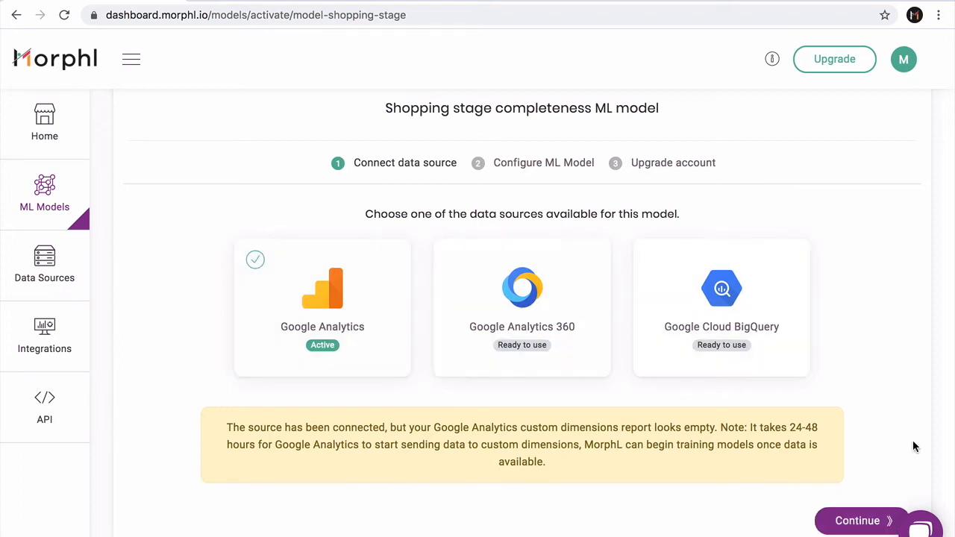
Configure the Shopping stage completeness model to train on the last 75 days, lengthen how long predictions are kept, and continue the activation.
{"action": "left_click", "coordinate": [852, 520]}
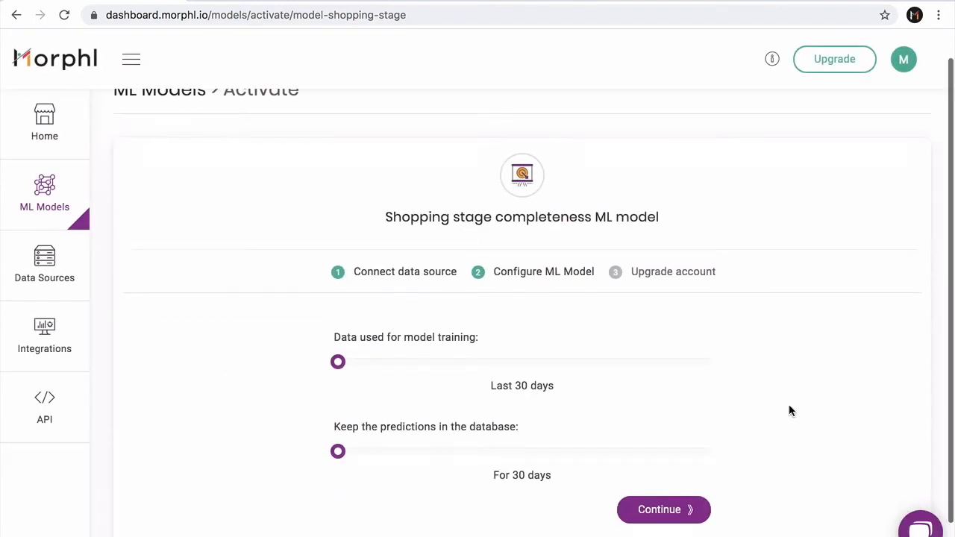
{"action": "scroll", "coordinate": [790, 411], "scroll_direction": "down", "scroll_amount": 1}
{"action": "left_click", "coordinate": [502, 331]}
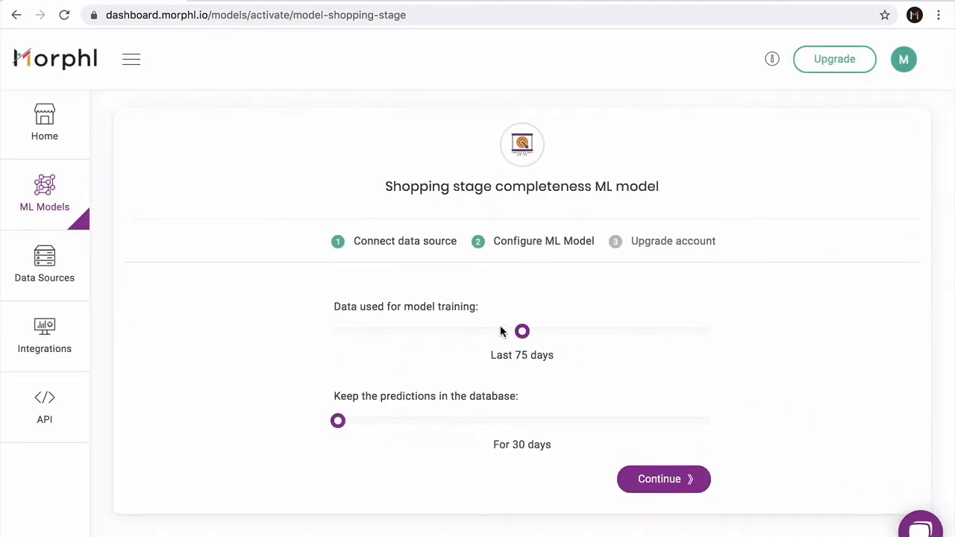
{"action": "left_click", "coordinate": [465, 420]}
{"action": "left_click", "coordinate": [670, 483]}
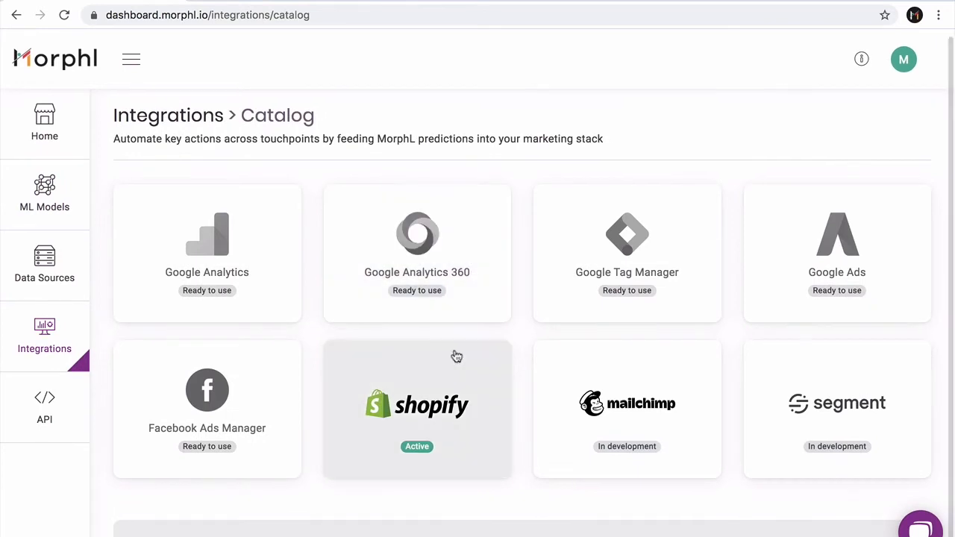
Connect the Shopping stage completeness model to the Shopify integration so its predictions are sent to the store.
{"action": "left_click", "coordinate": [448, 367]}
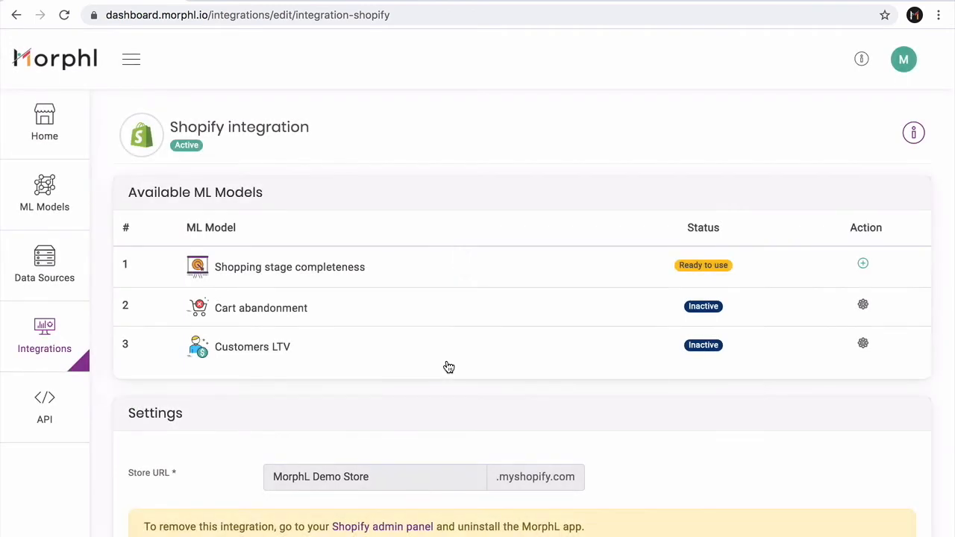
{"action": "scroll", "coordinate": [484, 387], "scroll_direction": "down", "scroll_amount": 1}
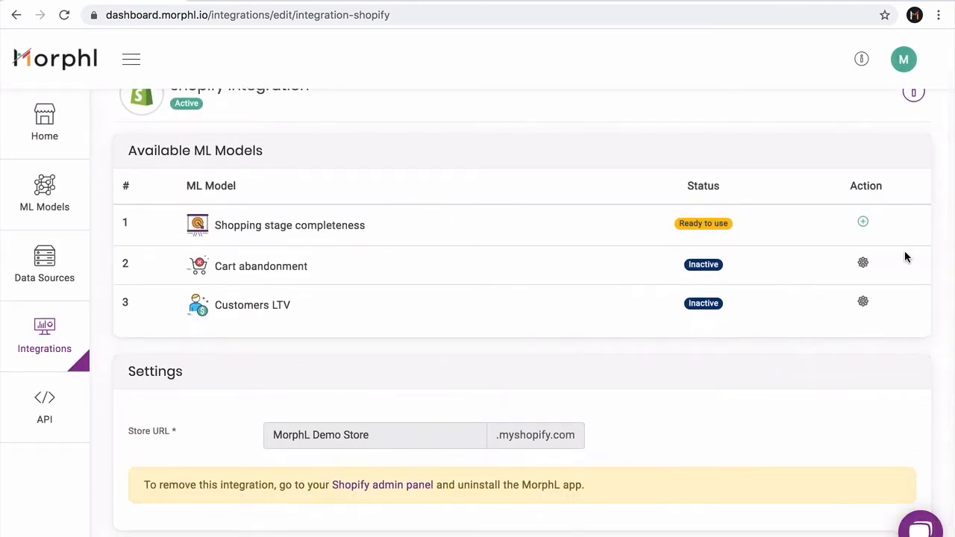
{"action": "left_click", "coordinate": [863, 224]}
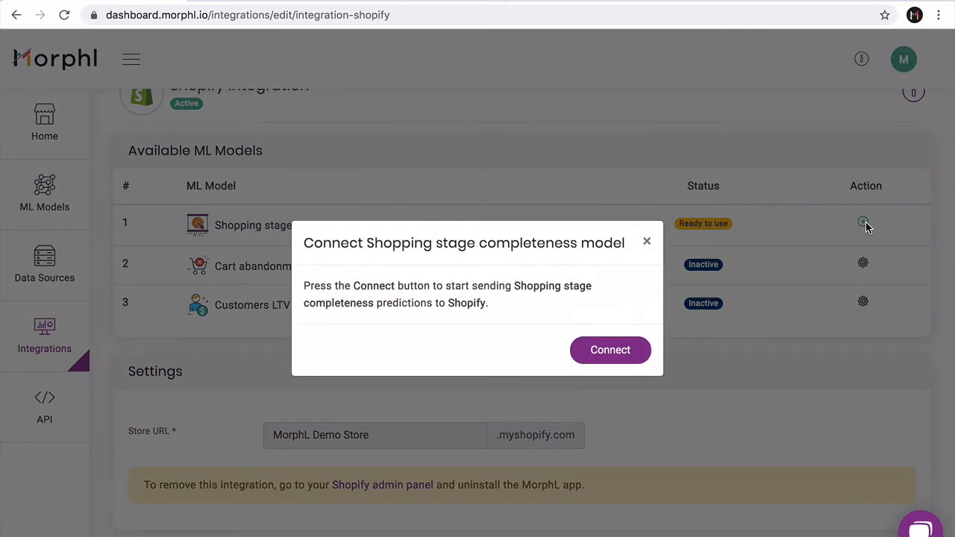
{"action": "left_click", "coordinate": [610, 350]}
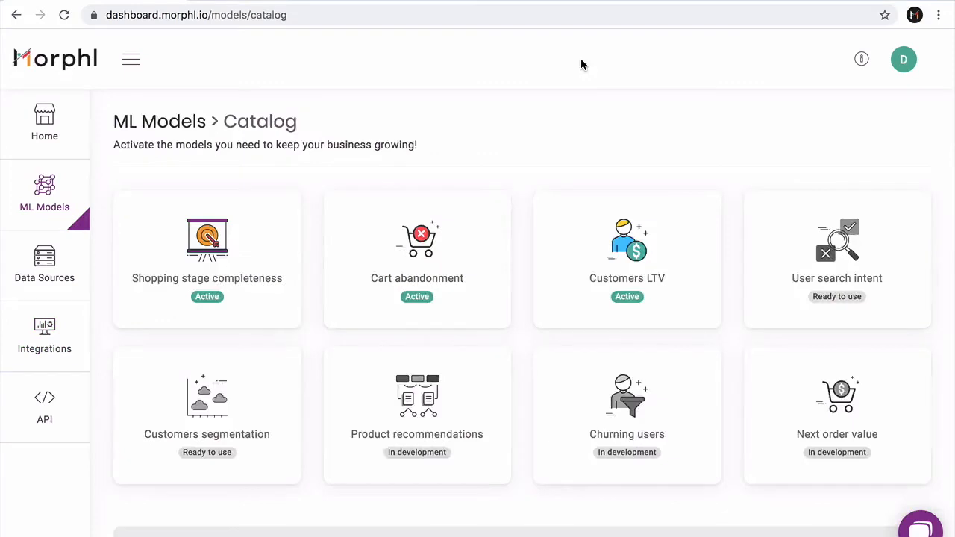
Review the Shopping stage completeness model's overview, including accuracy, confusion matrix, COLD vs. HOT users and active predictions.
{"action": "left_click", "coordinate": [255, 259]}
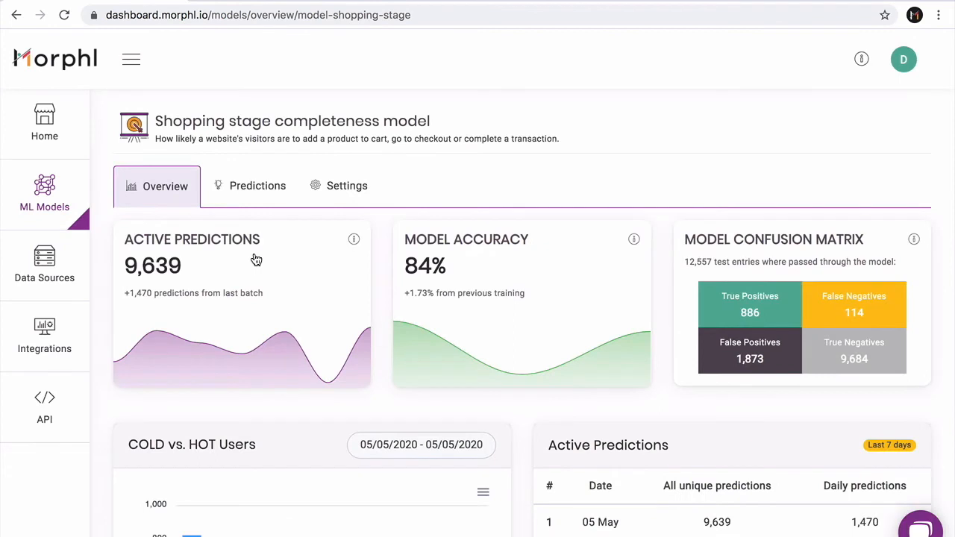
{"action": "scroll", "coordinate": [253, 343], "scroll_direction": "down", "scroll_amount": 3}
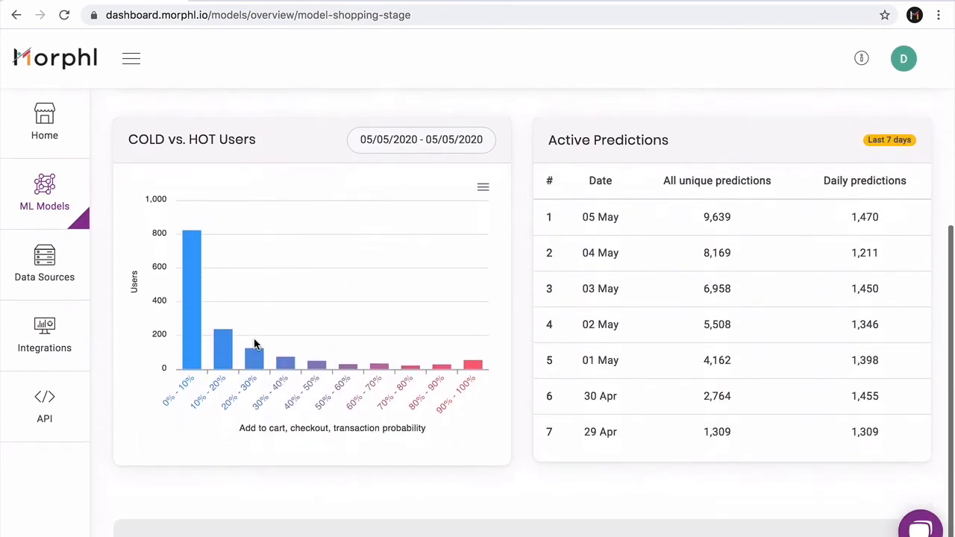
{"action": "scroll", "coordinate": [254, 343], "scroll_direction": "up", "scroll_amount": 3}
Examine the model's predictions list for each client's cart activity probability and predicted shopping stage.
{"action": "left_click", "coordinate": [250, 202]}
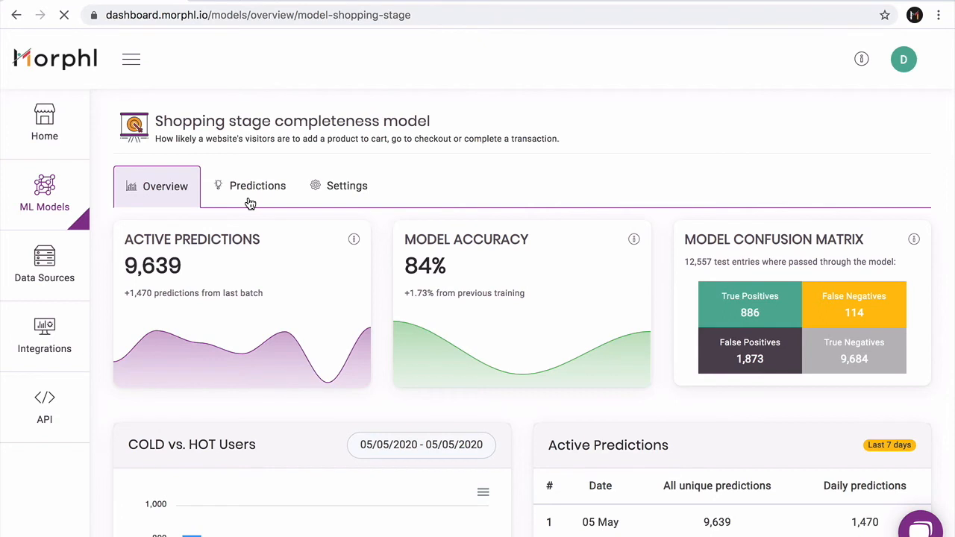
{"action": "scroll", "coordinate": [273, 370], "scroll_direction": "down", "scroll_amount": 1}
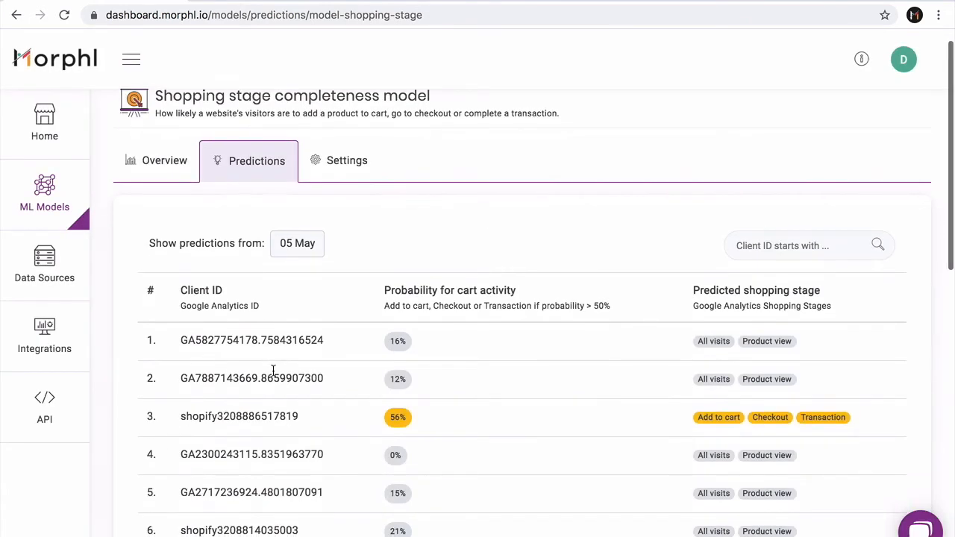
{"action": "scroll", "coordinate": [273, 370], "scroll_direction": "down", "scroll_amount": 5}
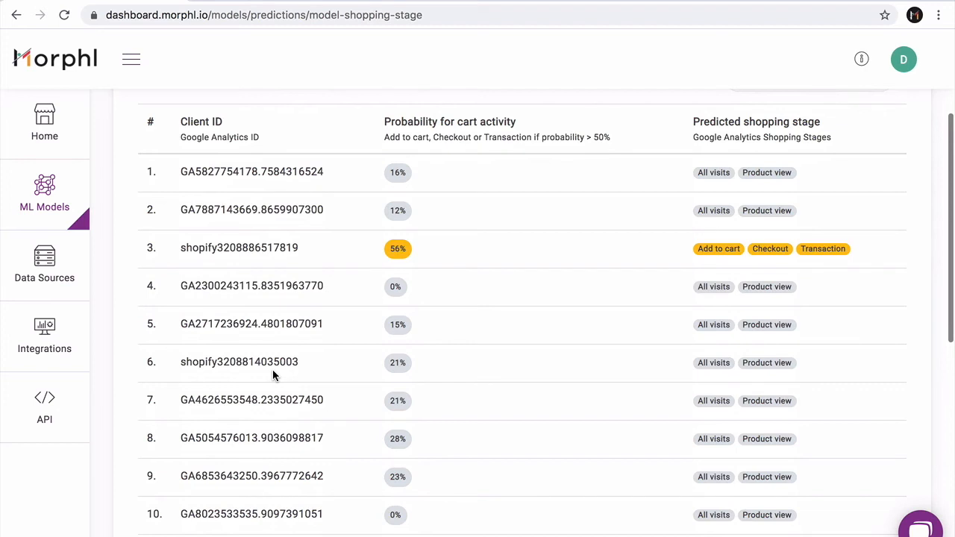
{"action": "scroll", "coordinate": [273, 373], "scroll_direction": "down", "scroll_amount": 5}
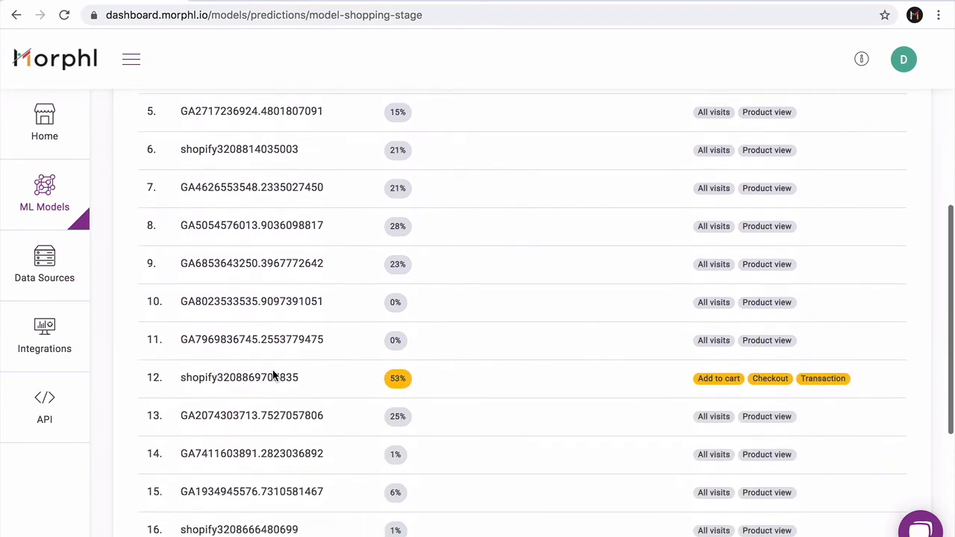
{"action": "scroll", "coordinate": [273, 373], "scroll_direction": "down", "scroll_amount": 5}
{"action": "scroll", "coordinate": [273, 373], "scroll_direction": "up", "scroll_amount": 15}
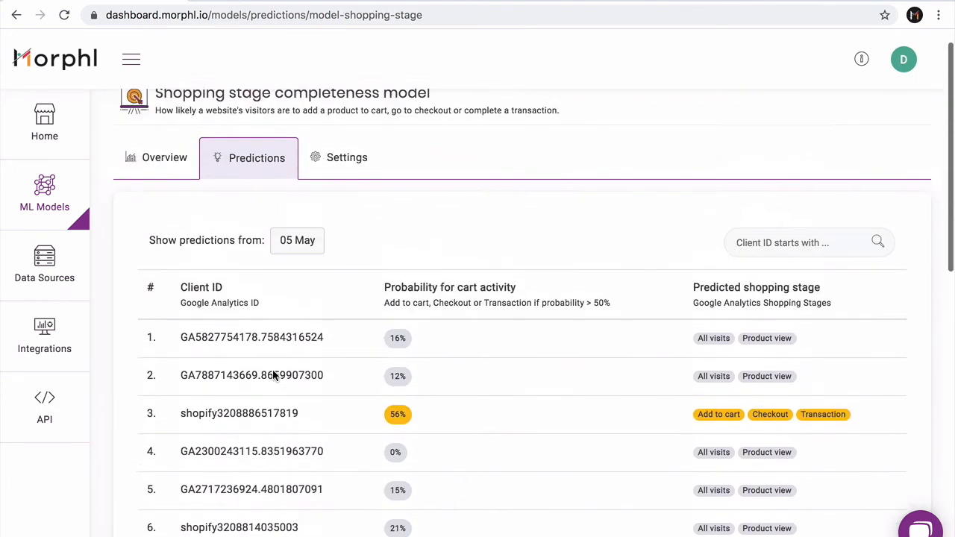
{"action": "scroll", "coordinate": [273, 373], "scroll_direction": "up", "scroll_amount": 1}
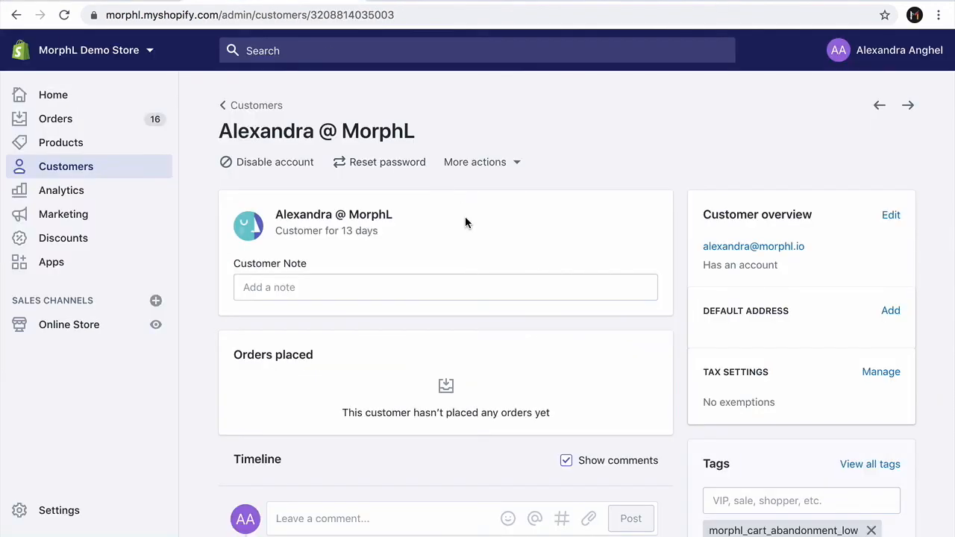
Check the MorphL prediction tags on the customer's record in the Shopify admin.
{"action": "scroll", "coordinate": [465, 222], "scroll_direction": "down", "scroll_amount": 2}
{"action": "scroll", "coordinate": [464, 217], "scroll_direction": "down", "scroll_amount": 1}
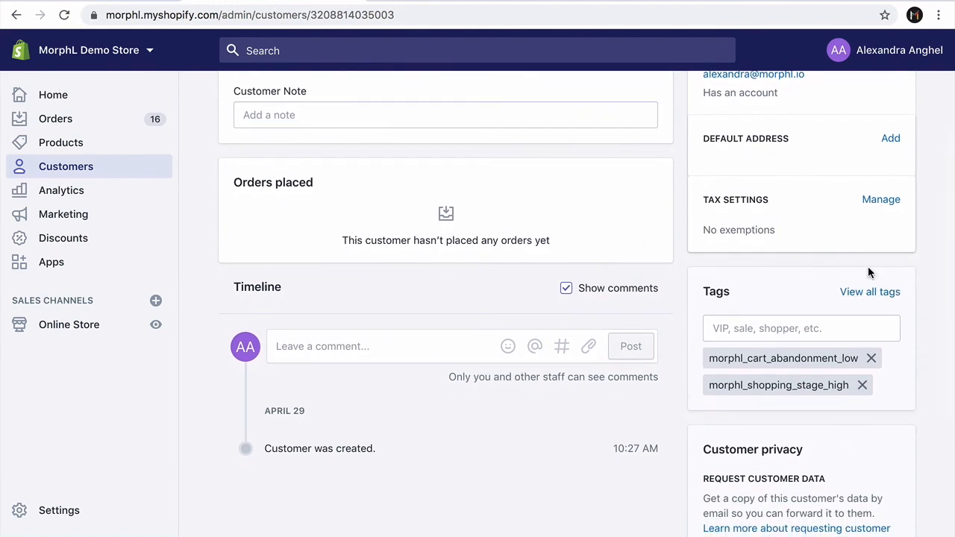
{"action": "scroll", "coordinate": [678, 416], "scroll_direction": "down", "scroll_amount": 1}
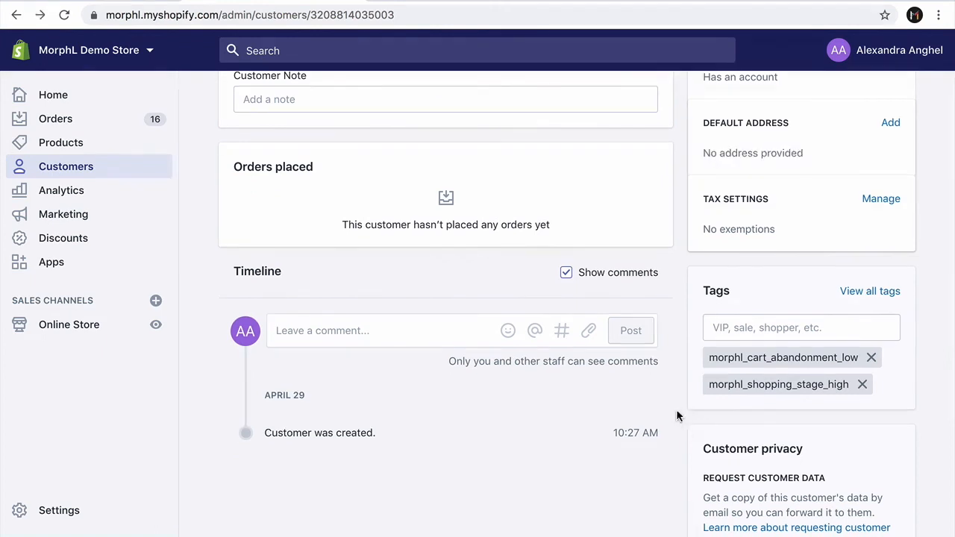
Open the index.liquid template in the code editor of the online store's live Debut theme.
{"action": "left_click", "coordinate": [90, 329]}
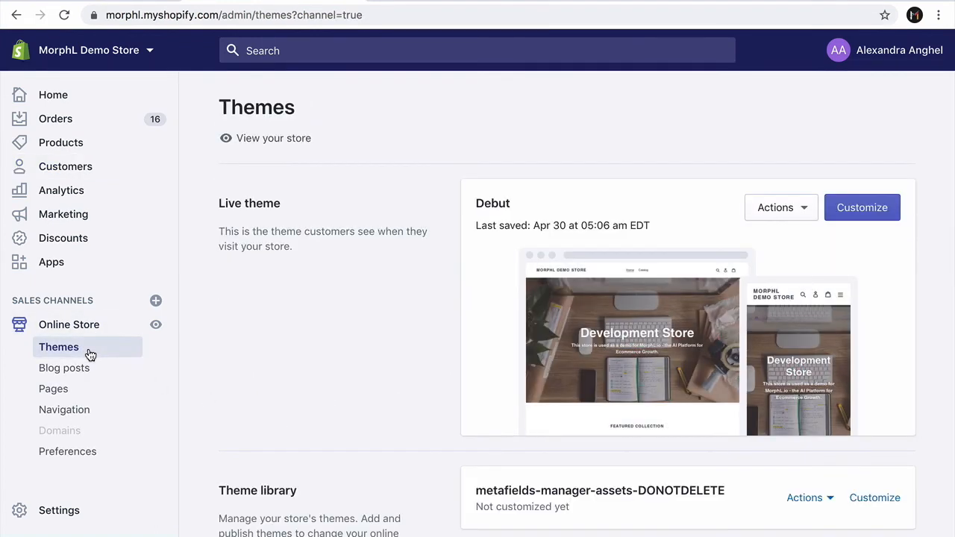
{"action": "left_click", "coordinate": [807, 216]}
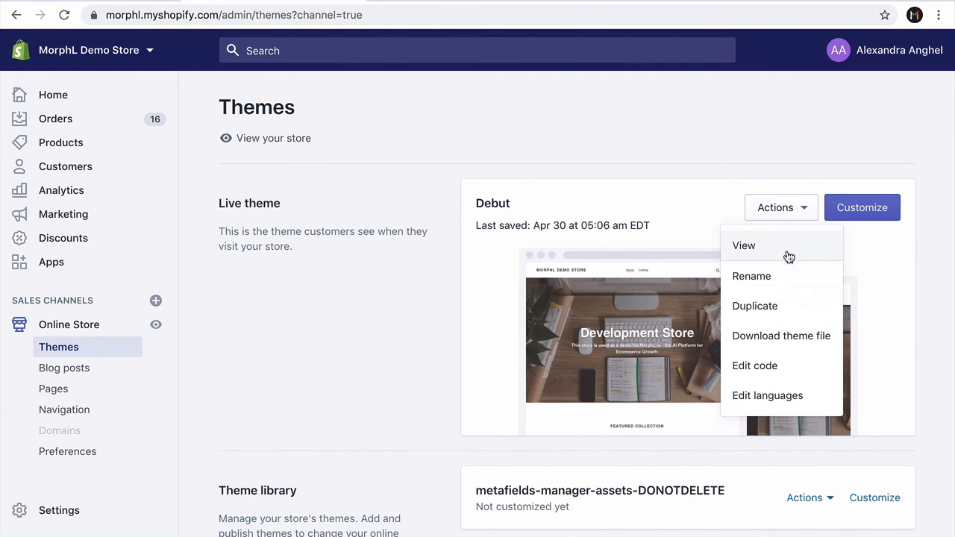
{"action": "left_click", "coordinate": [769, 368]}
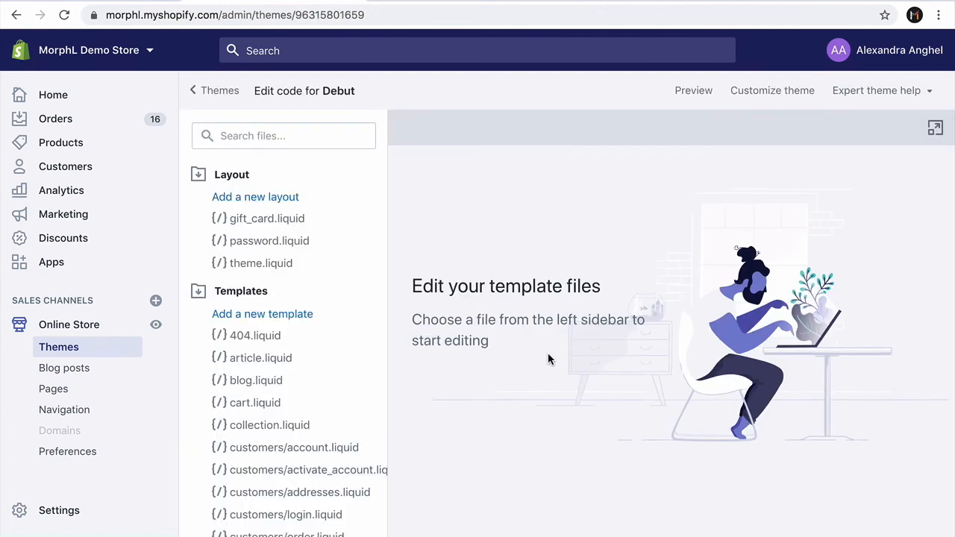
{"action": "scroll", "coordinate": [231, 373], "scroll_direction": "down", "scroll_amount": 8}
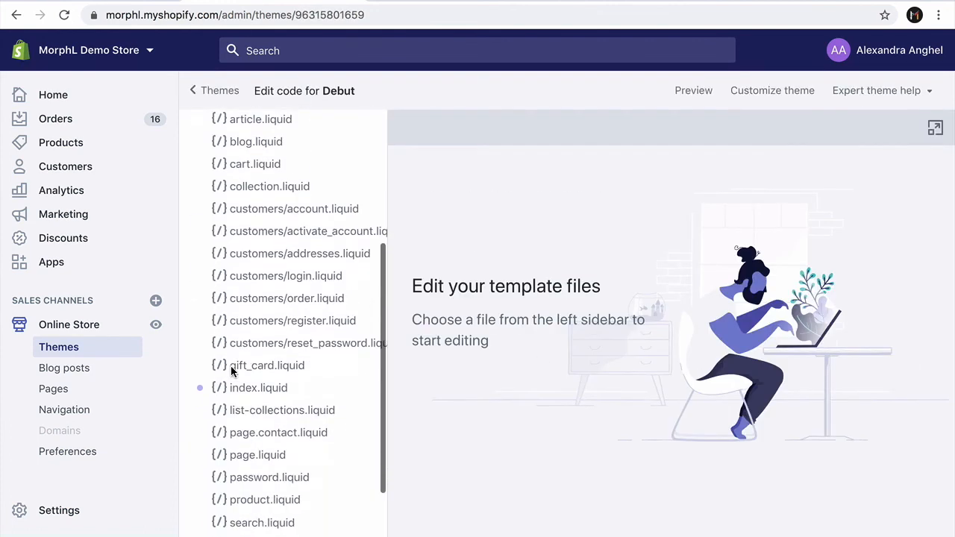
{"action": "left_click", "coordinate": [261, 343]}
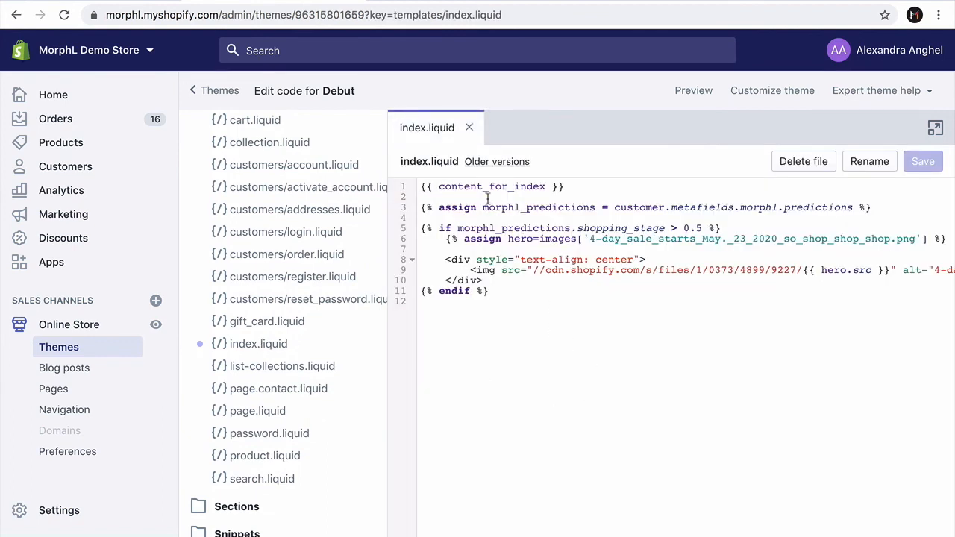
Examine the morphl_predictions metafield assignment and the shopping_stage > 0.5 condition in the index.liquid code.
{"action": "left_click_drag", "start_coordinate": [483, 208], "coordinate": [852, 206]}
{"action": "left_click", "coordinate": [789, 227]}
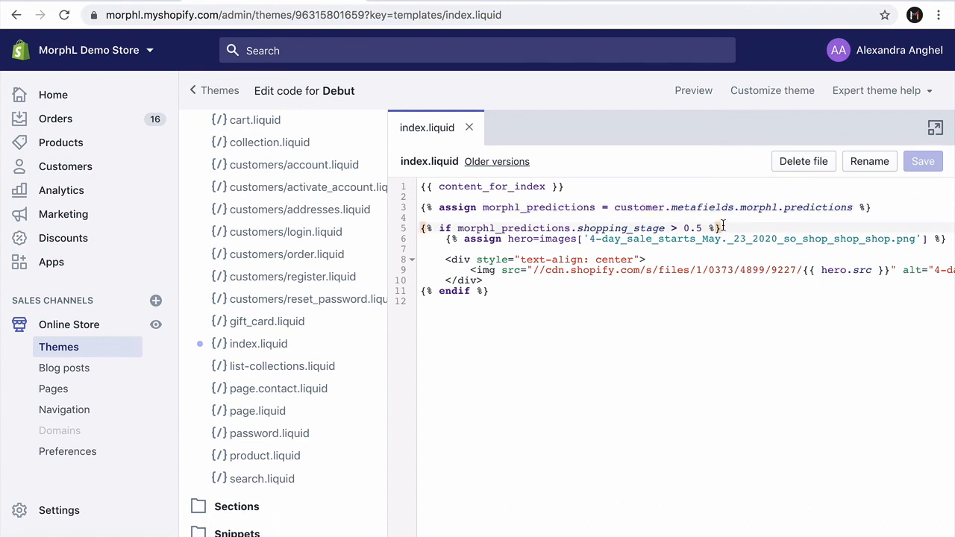
{"action": "left_click_drag", "start_coordinate": [701, 227], "coordinate": [457, 228]}
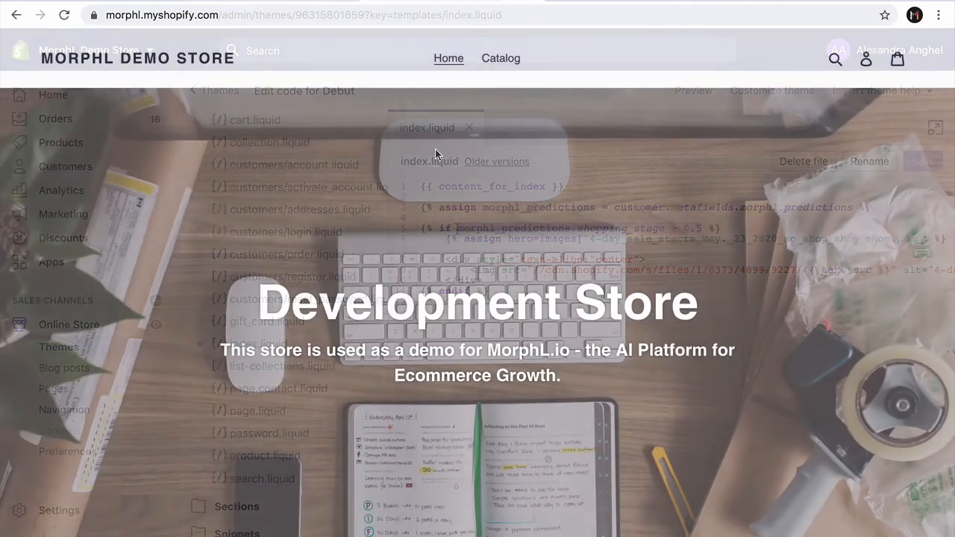
Sign in to the demo storefront with the customer's e-mail and account password, and check the home page for the promotional banner below the featured collection.
{"action": "scroll", "coordinate": [435, 148], "scroll_direction": "down", "scroll_amount": 15}
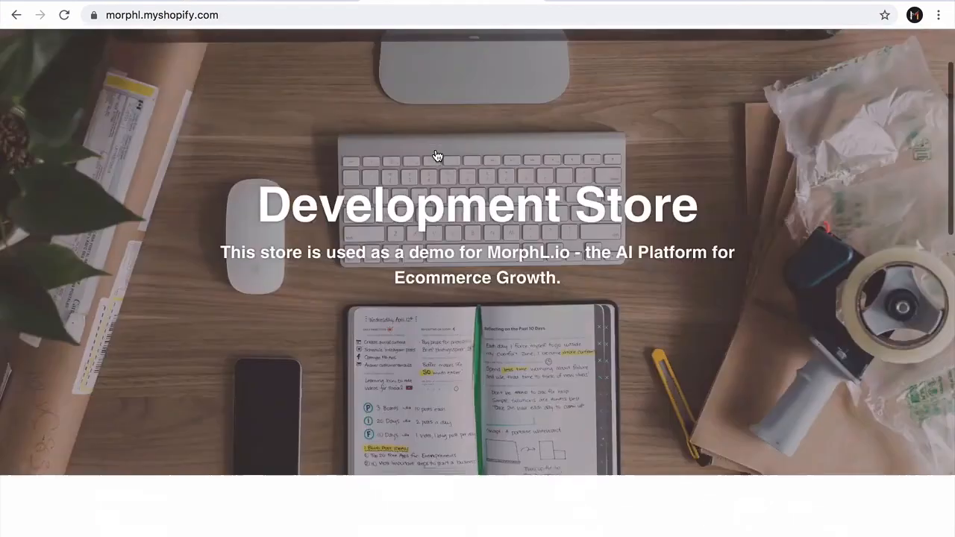
{"action": "scroll", "coordinate": [436, 155], "scroll_direction": "up", "scroll_amount": 2}
{"action": "left_click", "coordinate": [865, 59]}
{"action": "left_click", "coordinate": [400, 206]}
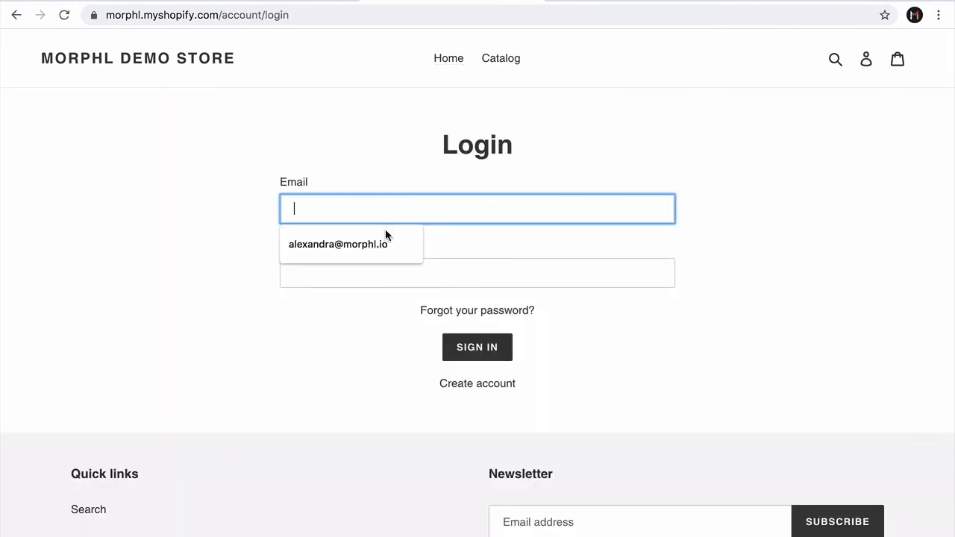
{"action": "left_click", "coordinate": [385, 233]}
{"action": "left_click", "coordinate": [379, 278]}
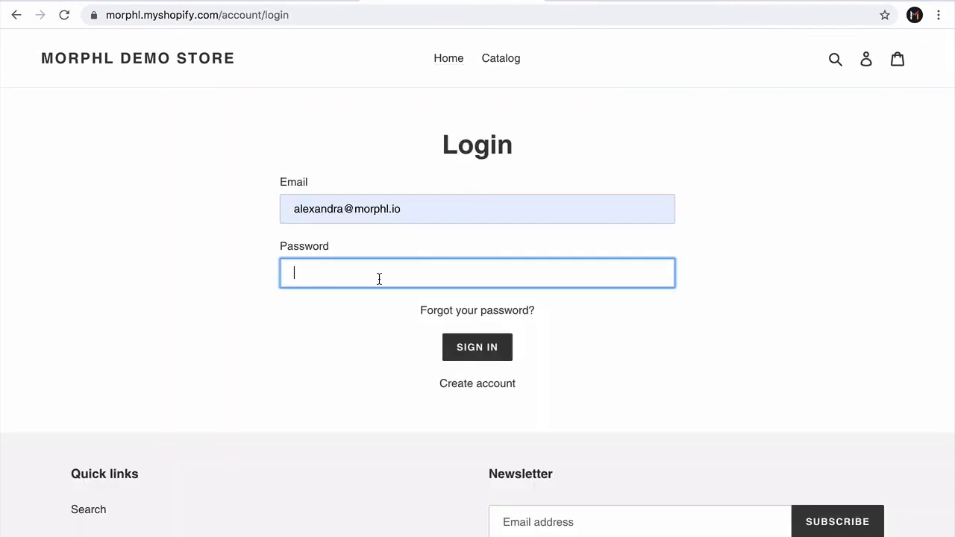
{"action": "key", "text": "ctrl+v"}
{"action": "left_click", "coordinate": [494, 335]}
{"action": "scroll", "coordinate": [309, 313], "scroll_direction": "down", "scroll_amount": 6}
{"action": "scroll", "coordinate": [309, 313], "scroll_direction": "down", "scroll_amount": 10}
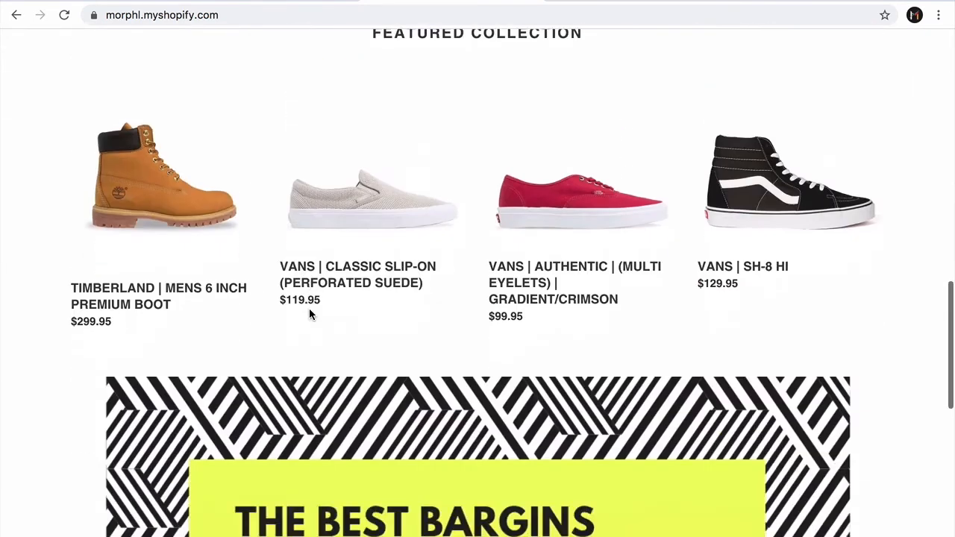